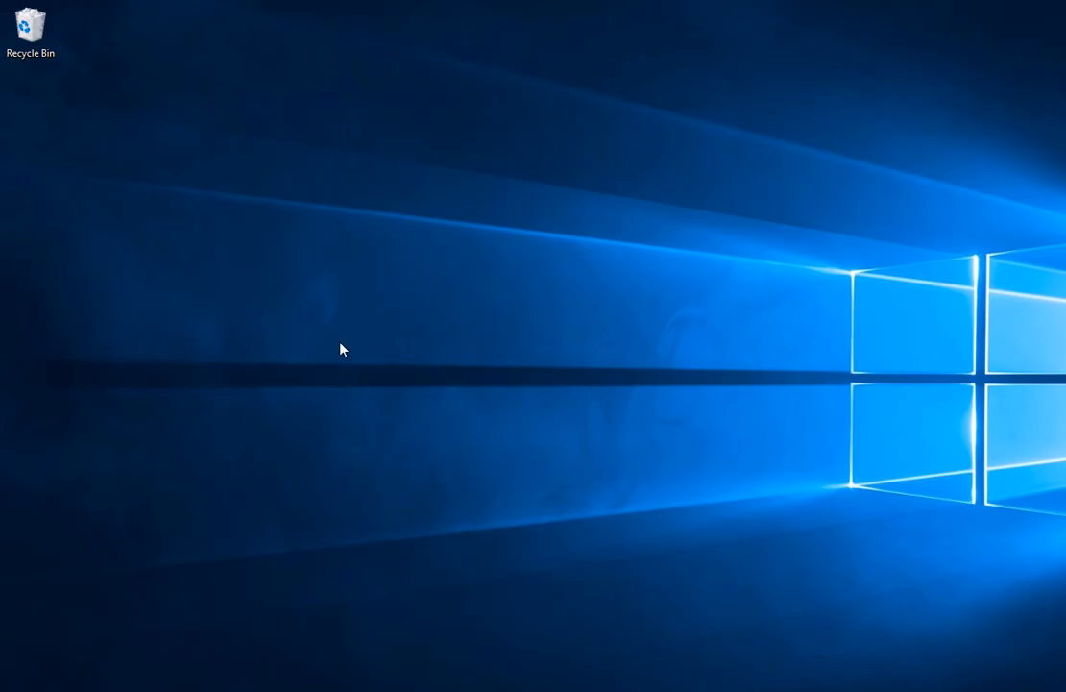
Create a new folder on the desktop, named with the student's surname and registration number in capitals, with hyphens between the number's parts
right_click(415, 309)
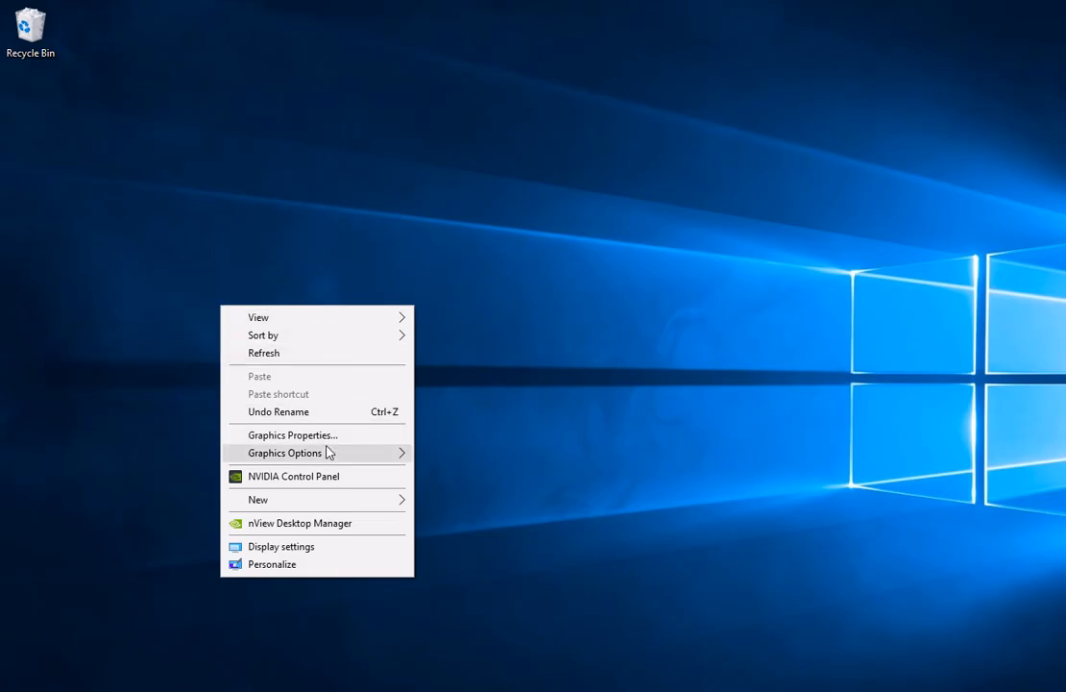
mouse_move(312, 501)
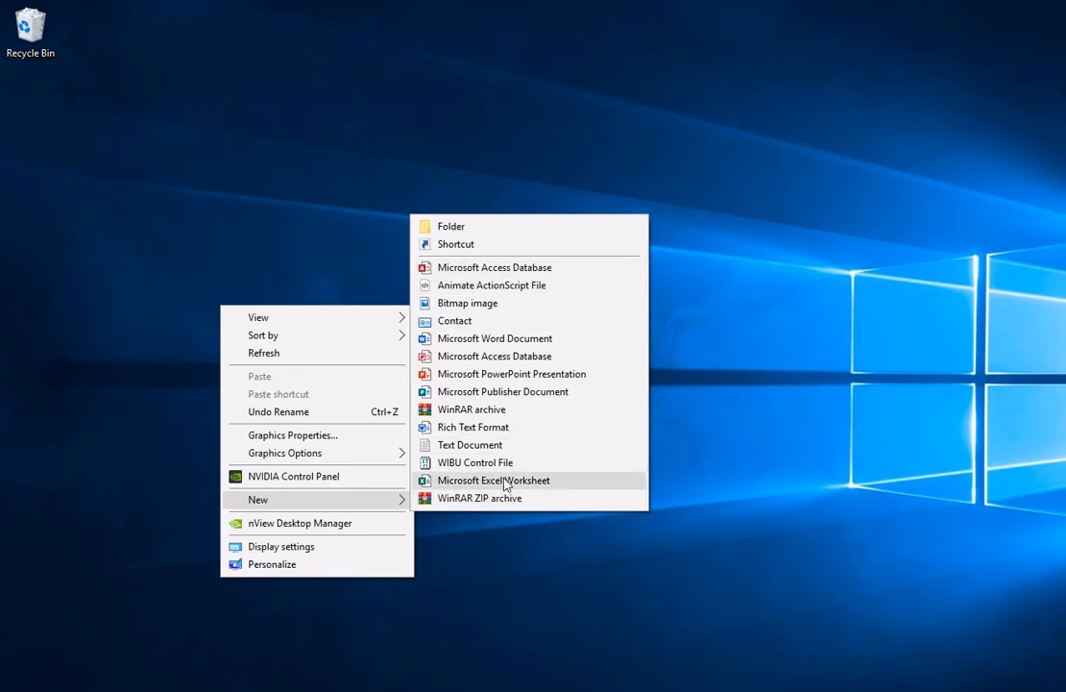
click(452, 227)
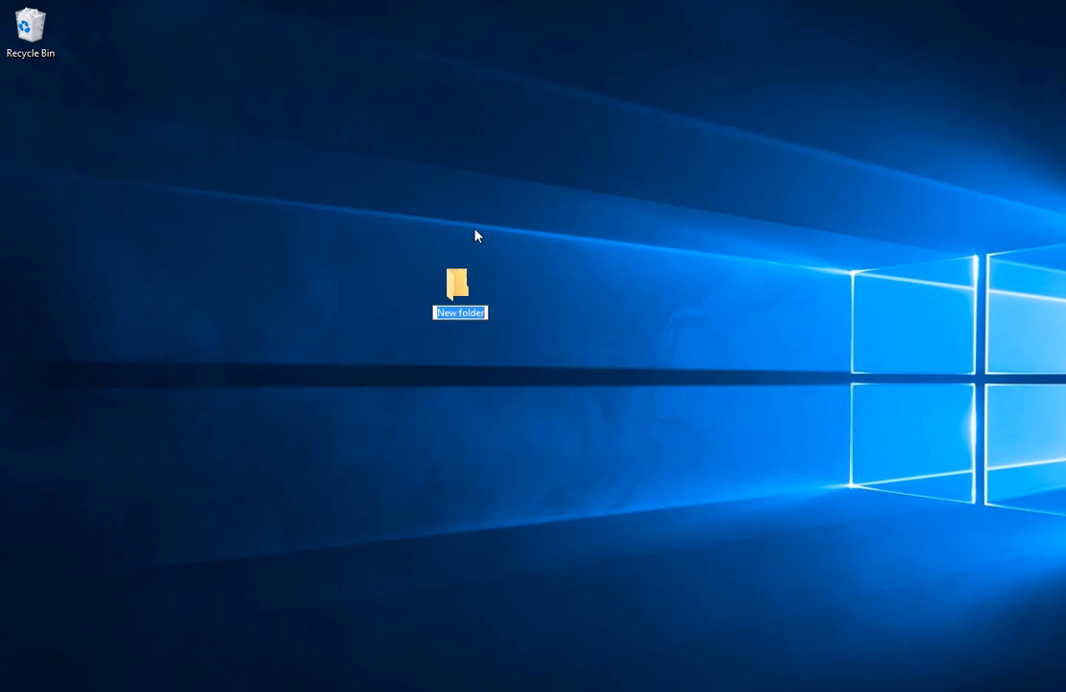
text(g)
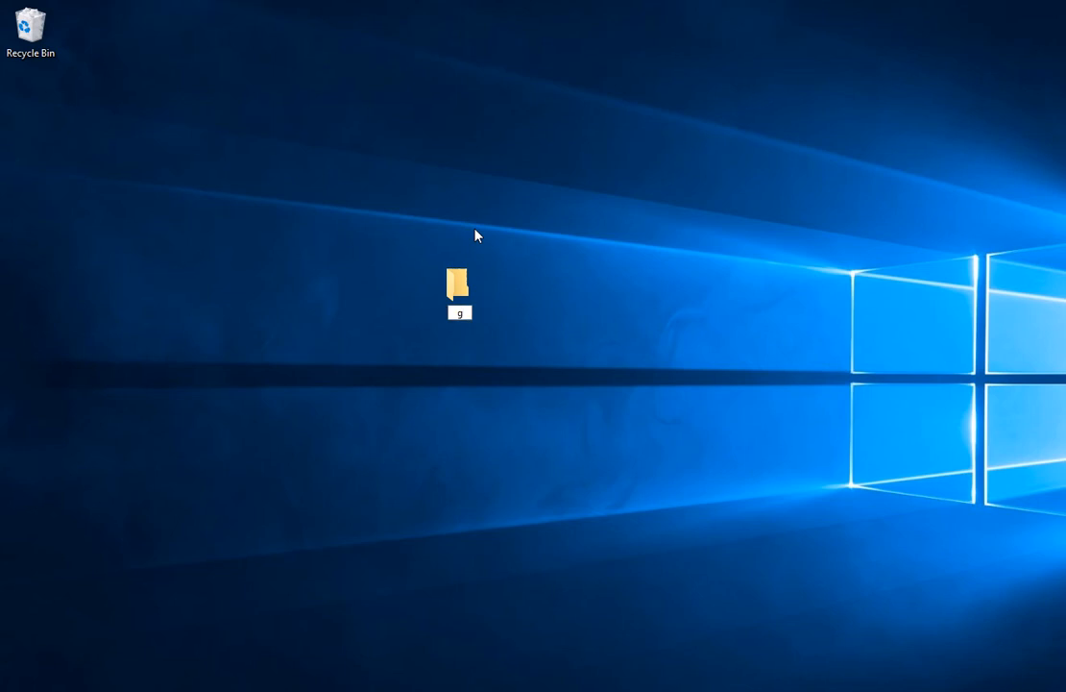
key(BackSpace)
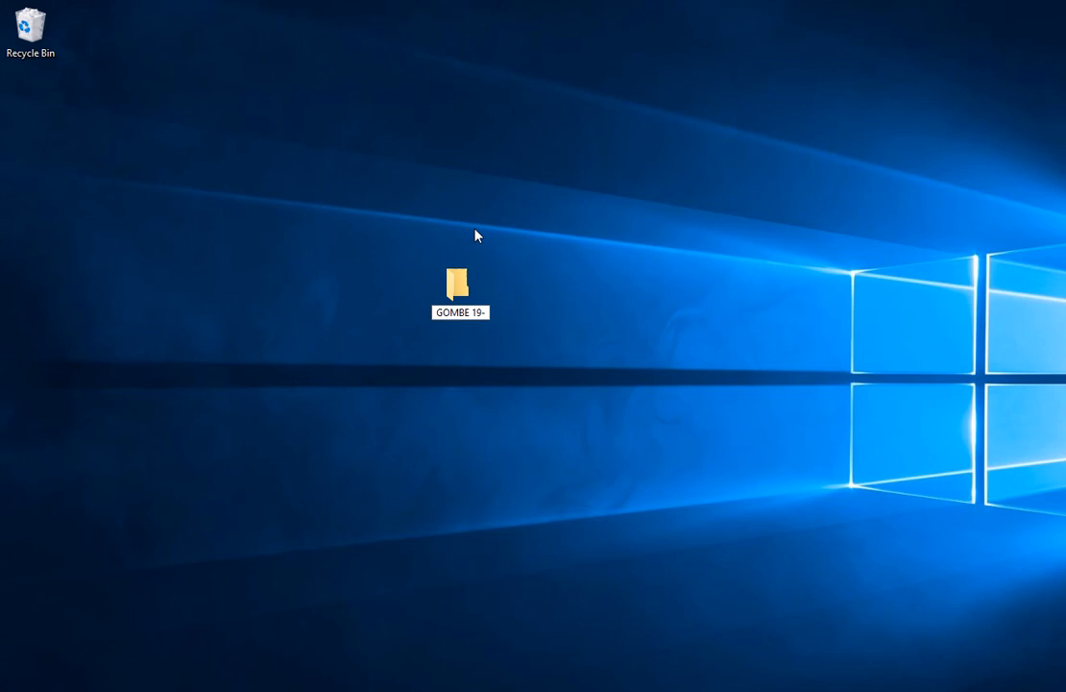
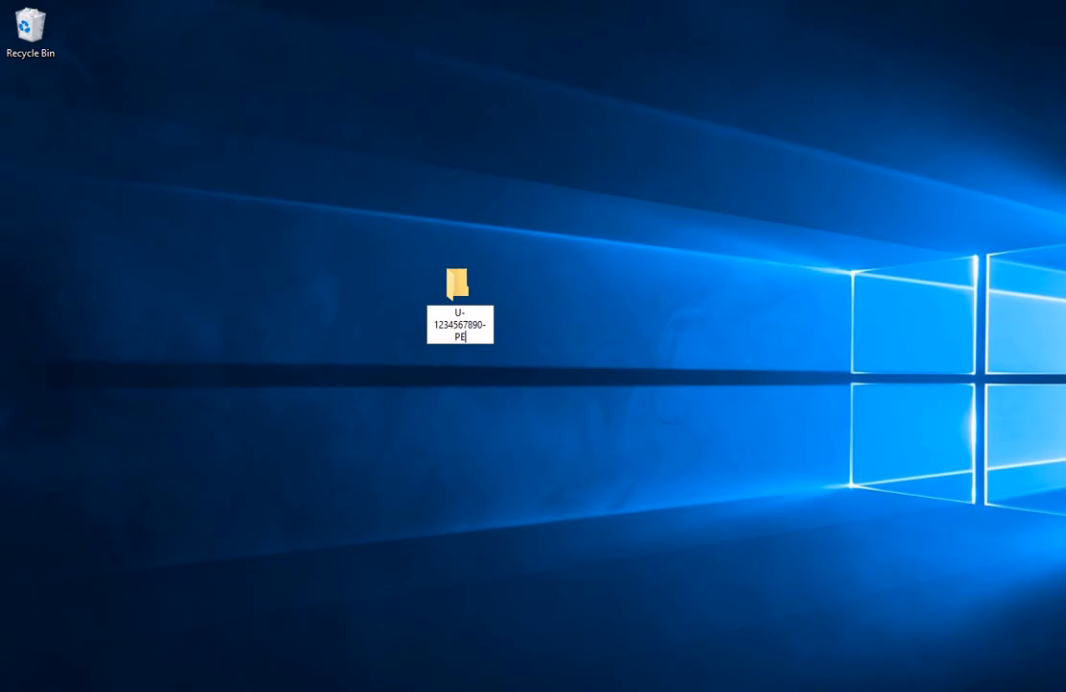
key(Return)
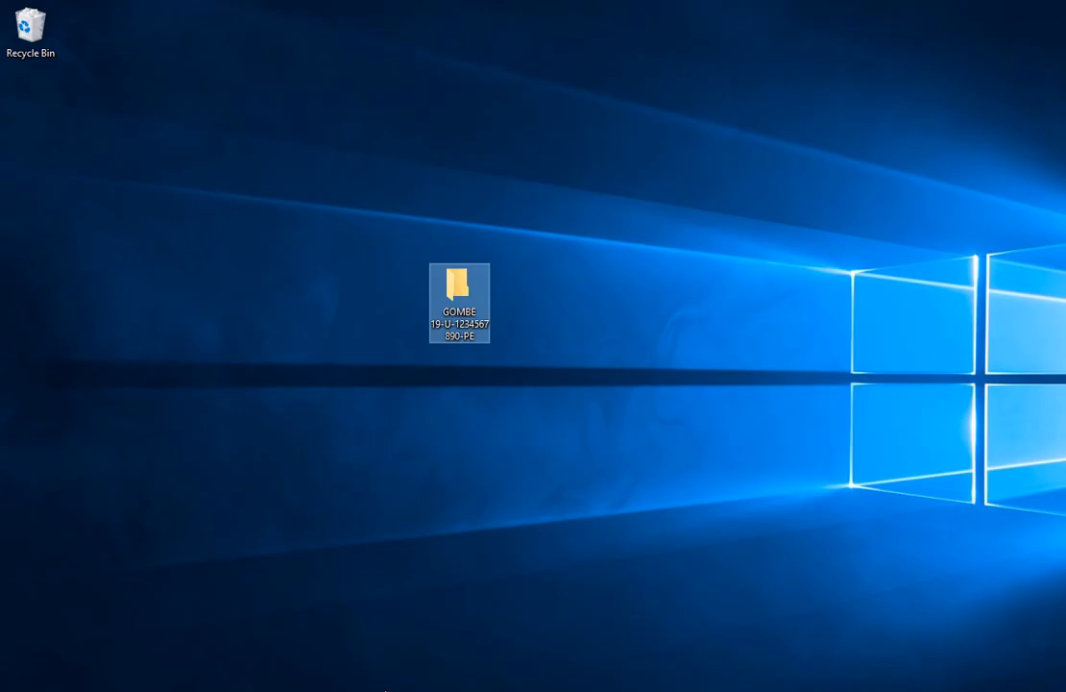
Open the new desktop folder, then reposition and narrow its window so it fits fully on the screen
double_click(460, 288)
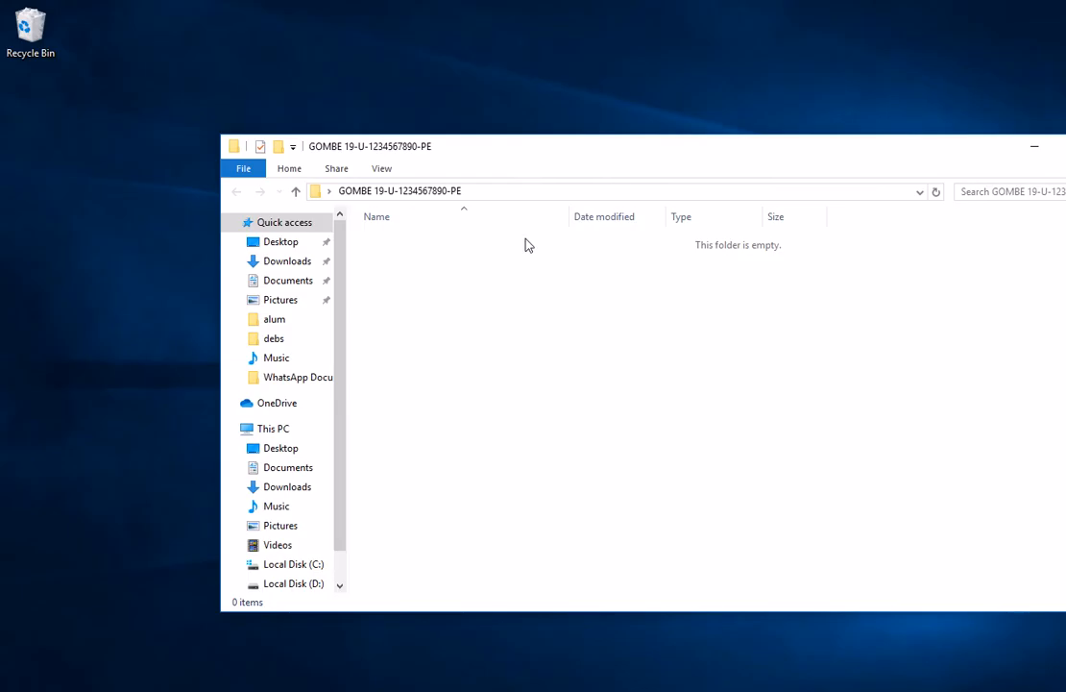
drag(625, 155, 485, 155)
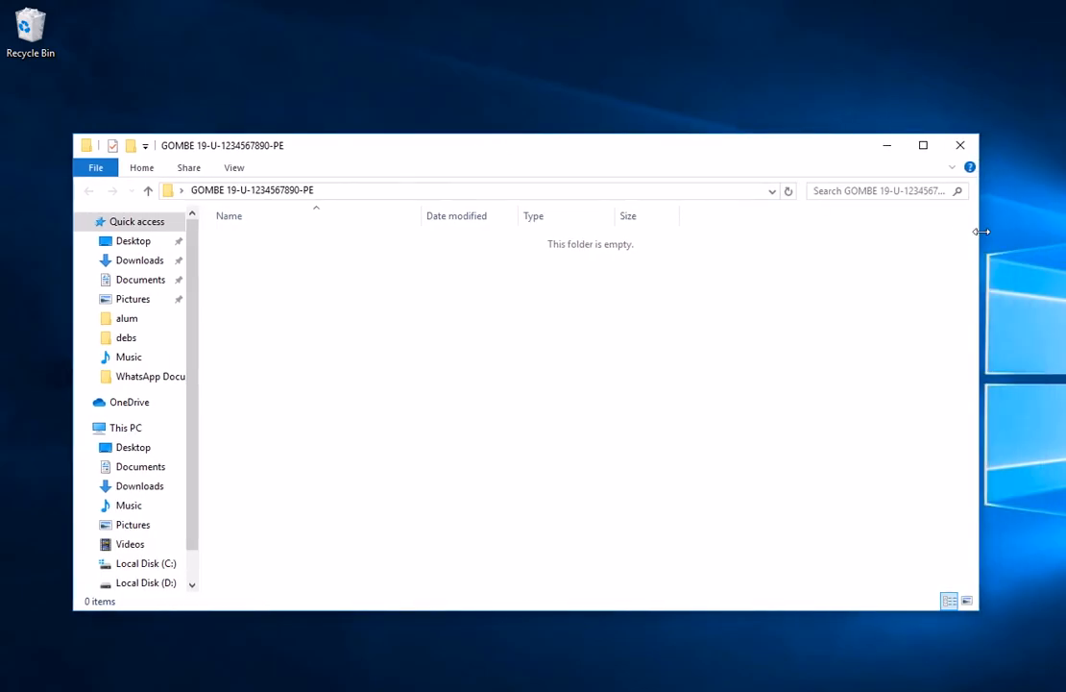
drag(981, 232, 886, 231)
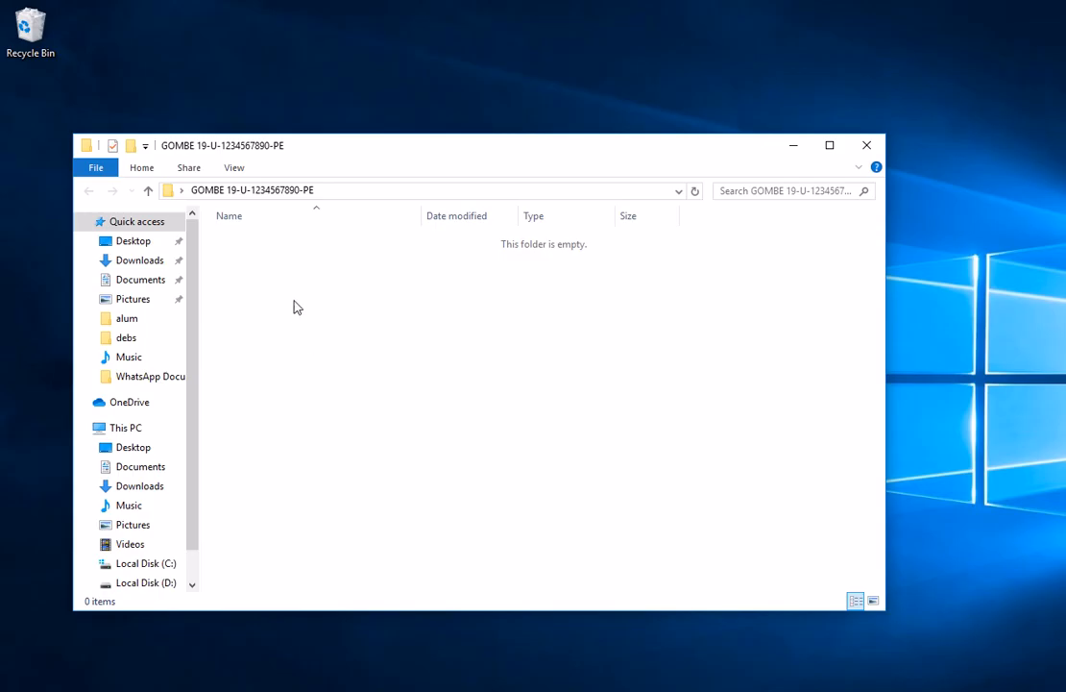
Create a subfolder named HEAD inside the open folder
right_click(267, 287)
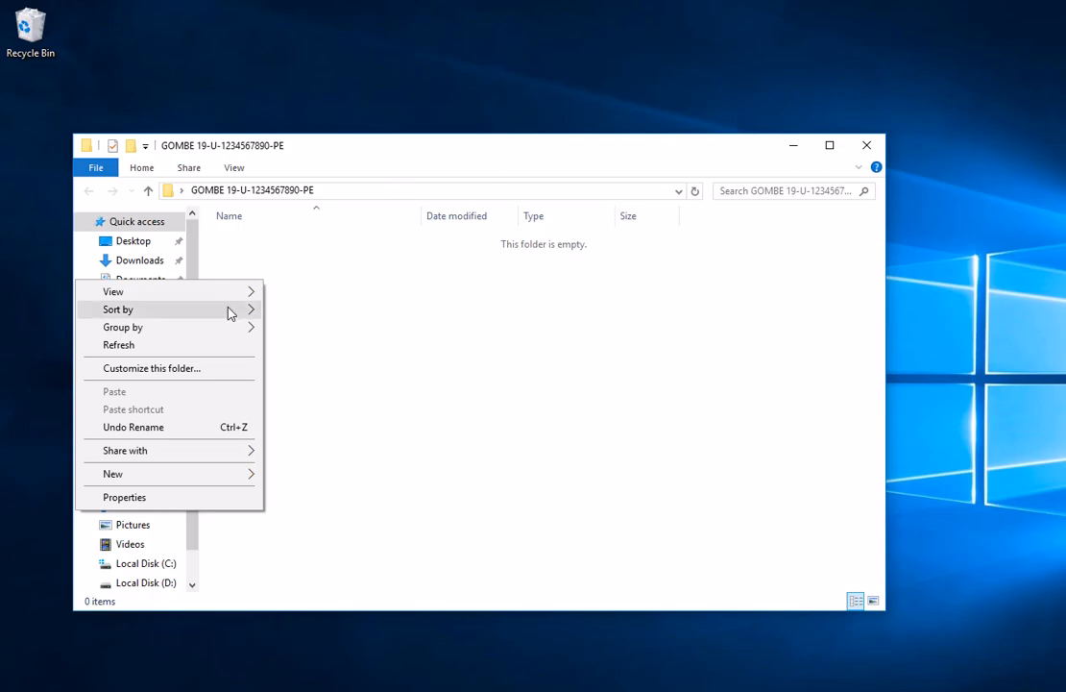
mouse_move(183, 480)
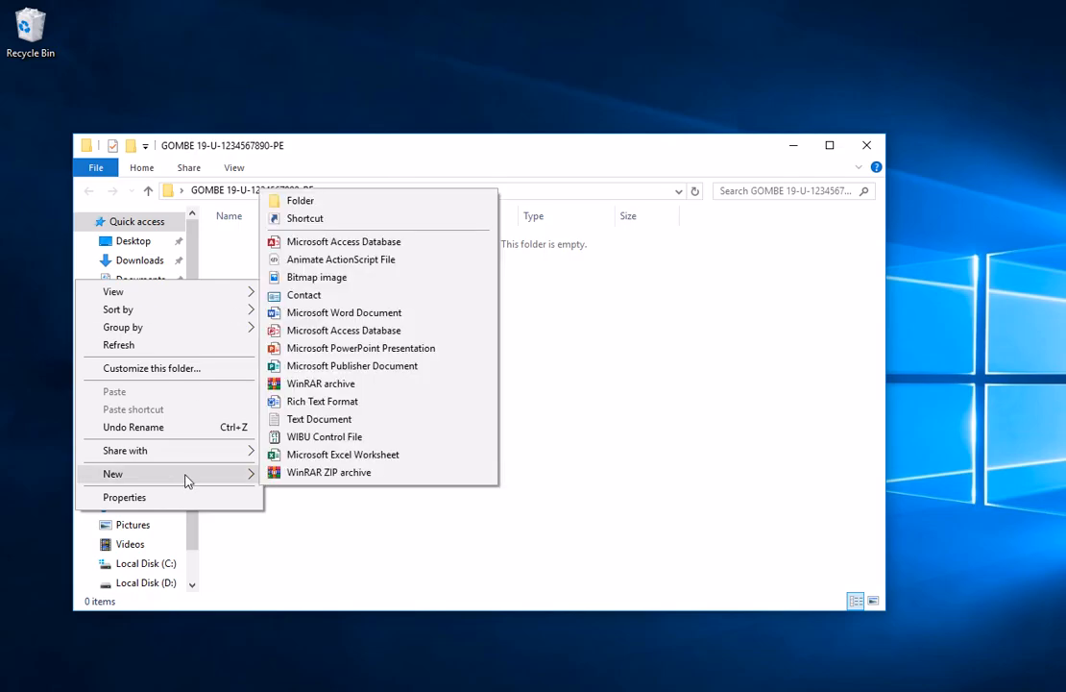
click(300, 201)
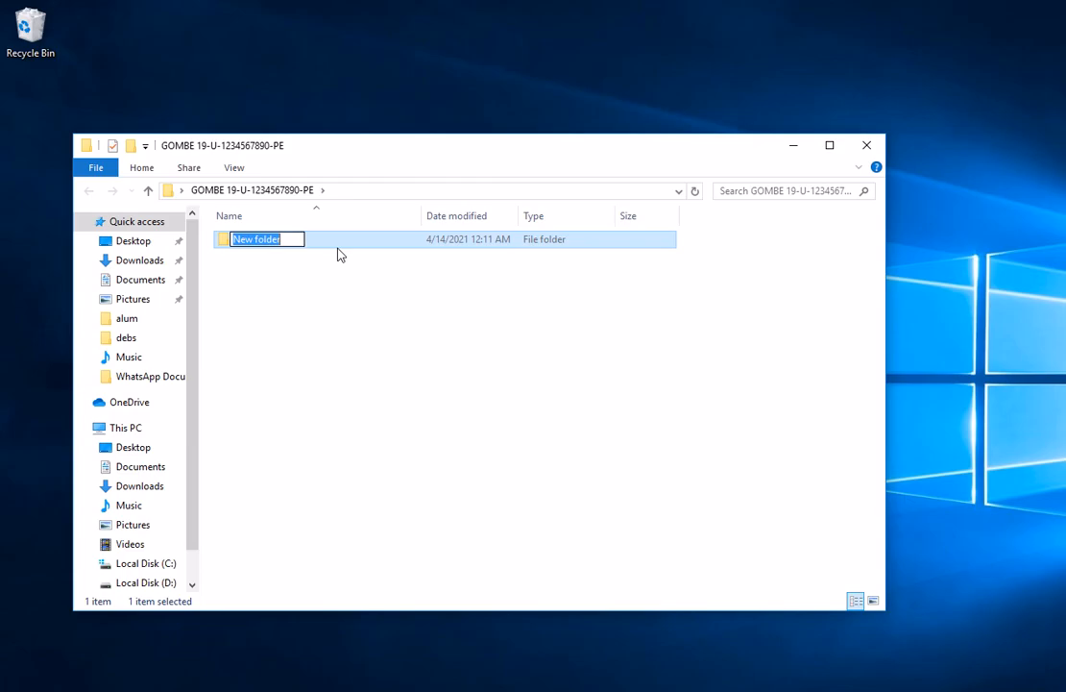
text(EAD)
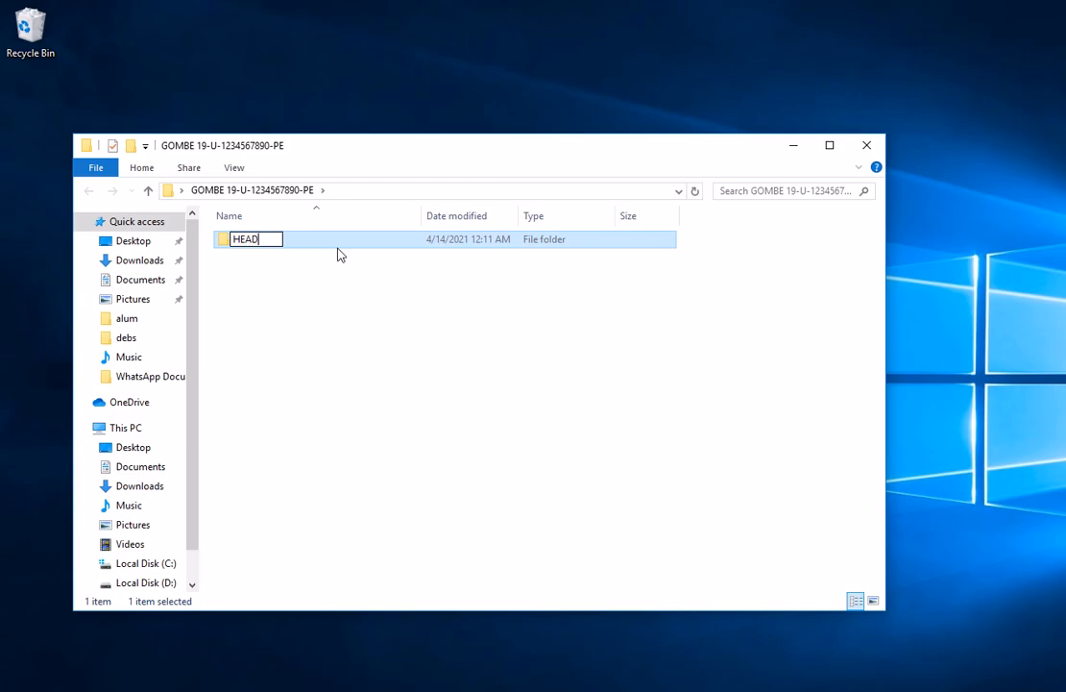
key(Return)
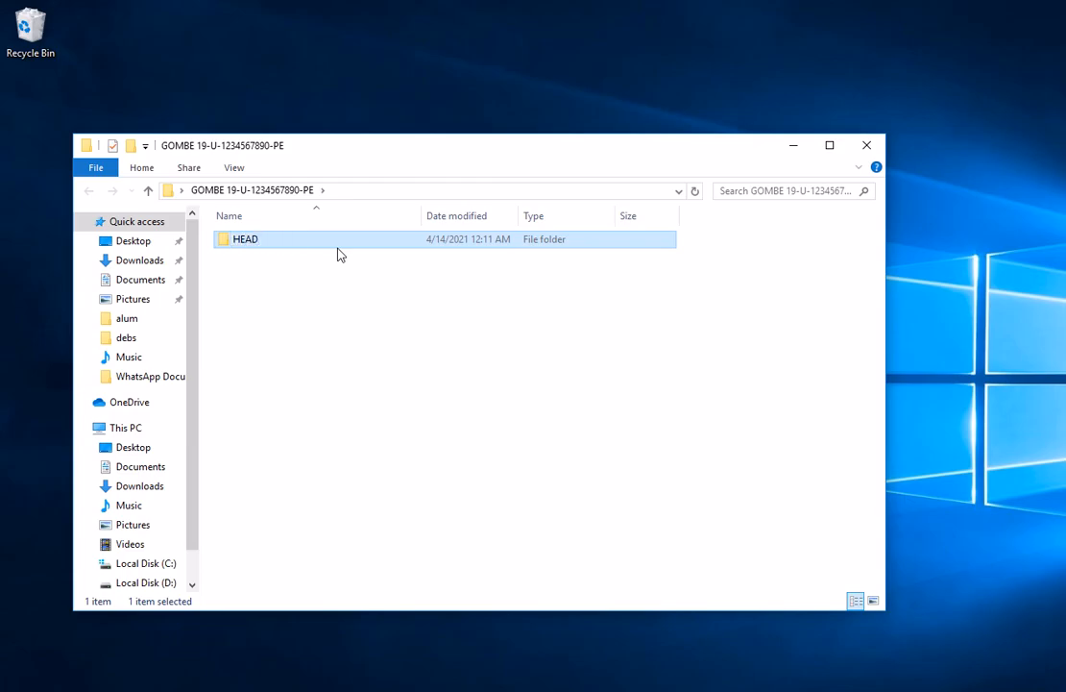
Create a second subfolder named HAND alongside HEAD
right_click(276, 307)
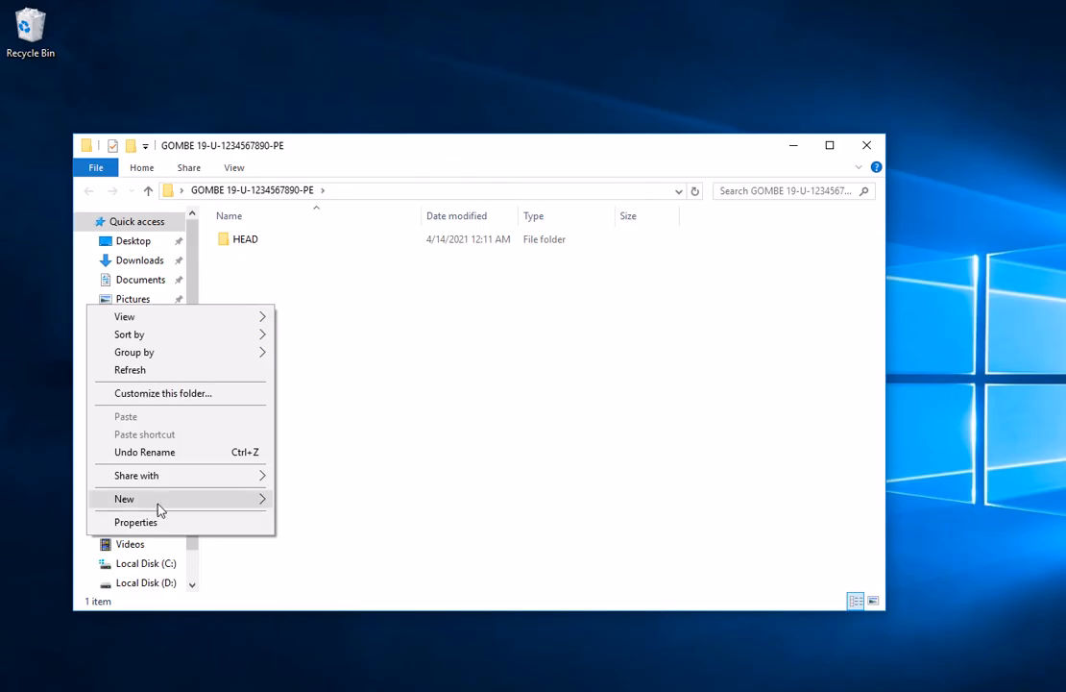
mouse_move(160, 509)
click(324, 228)
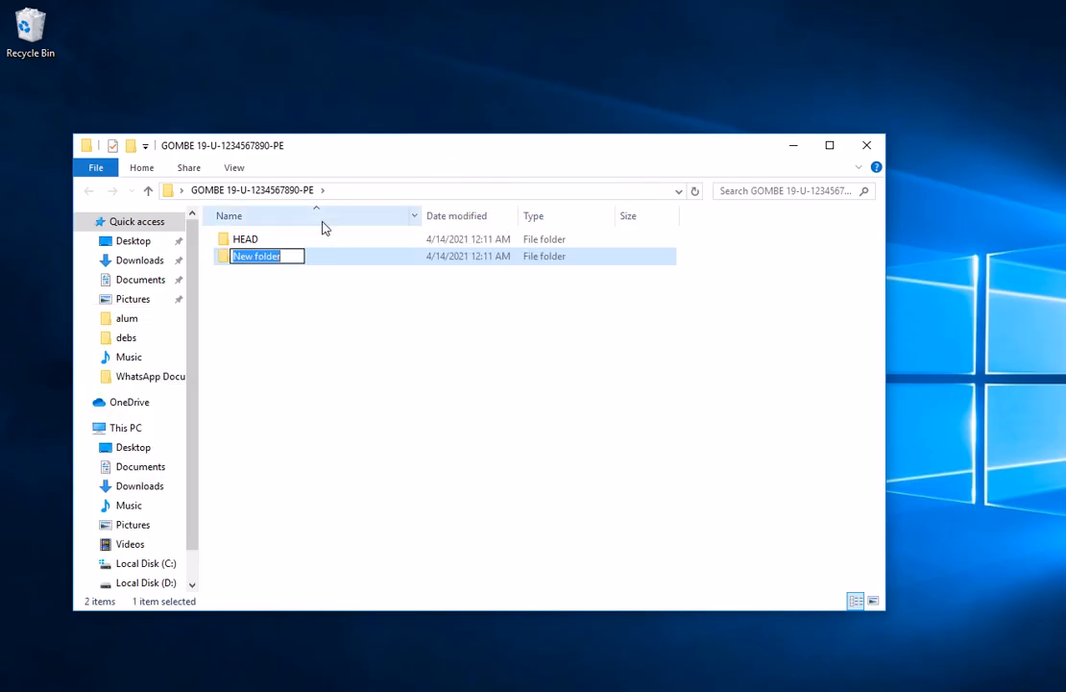
text(HA)
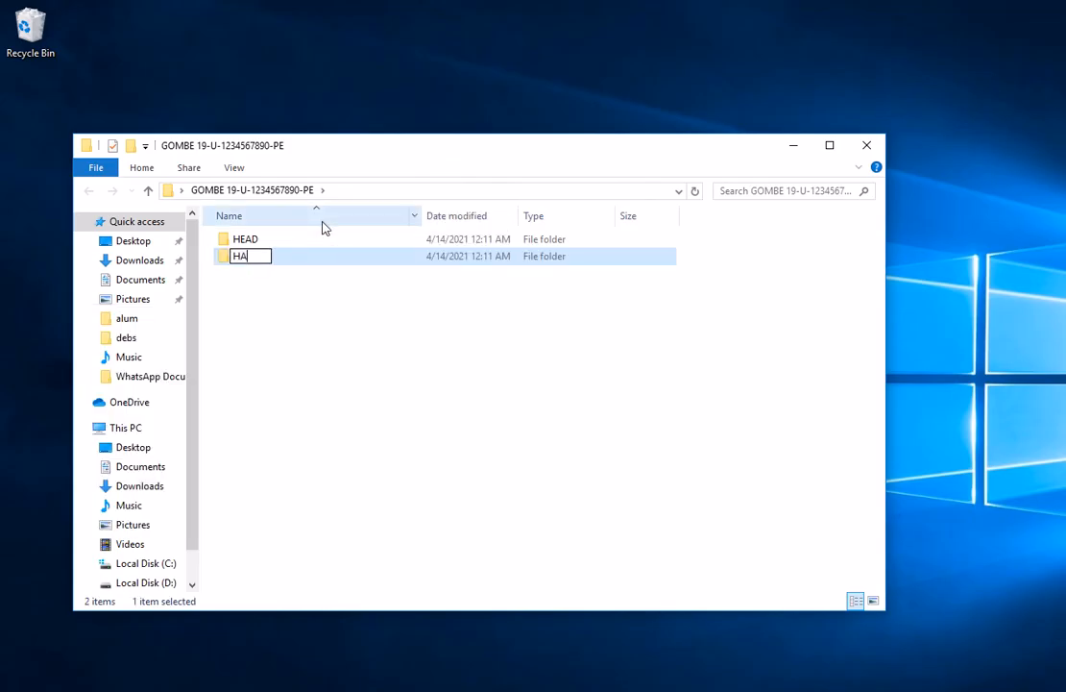
text(ND)
key(Return)
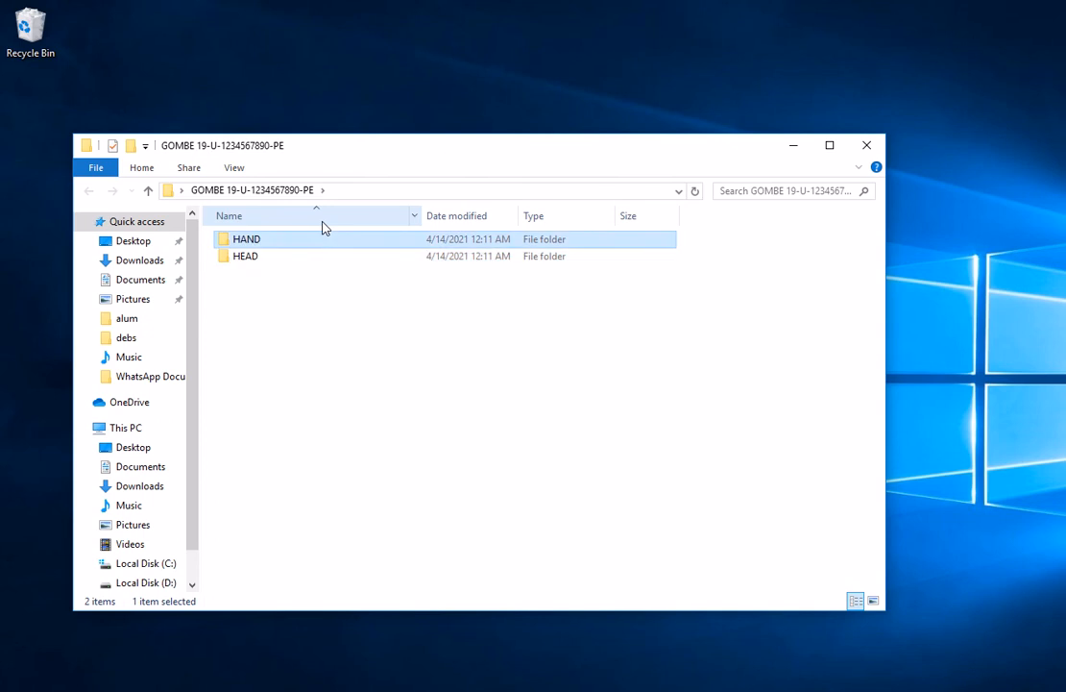
Create a third subfolder named FOOT in the same folder
right_click(292, 319)
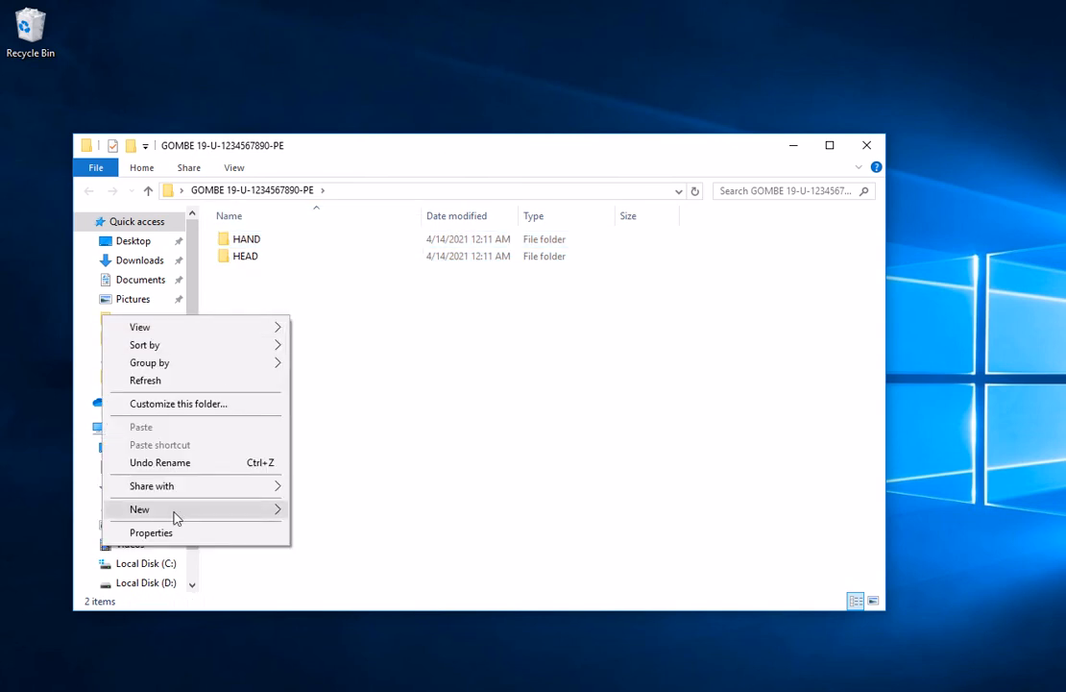
mouse_move(174, 514)
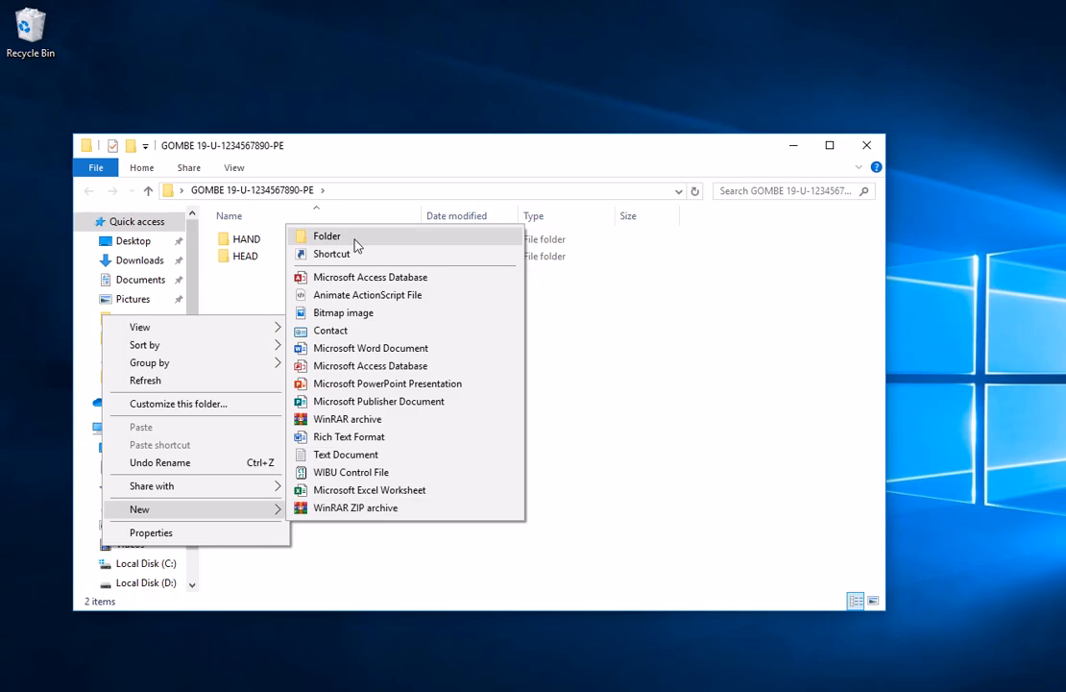
click(327, 236)
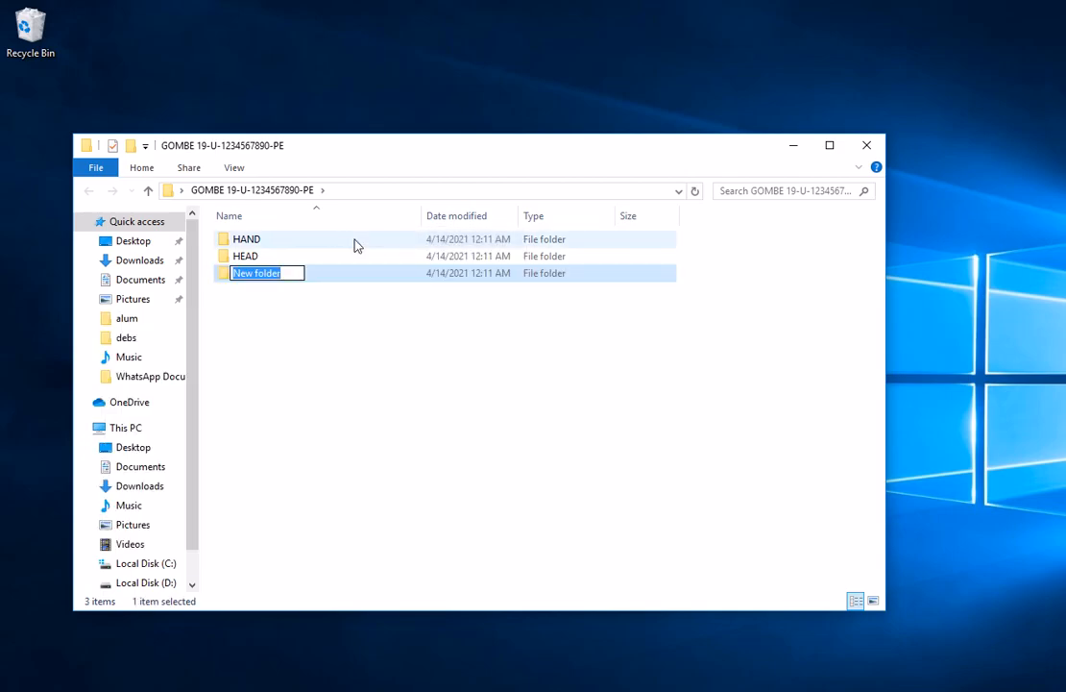
text(FOOT)
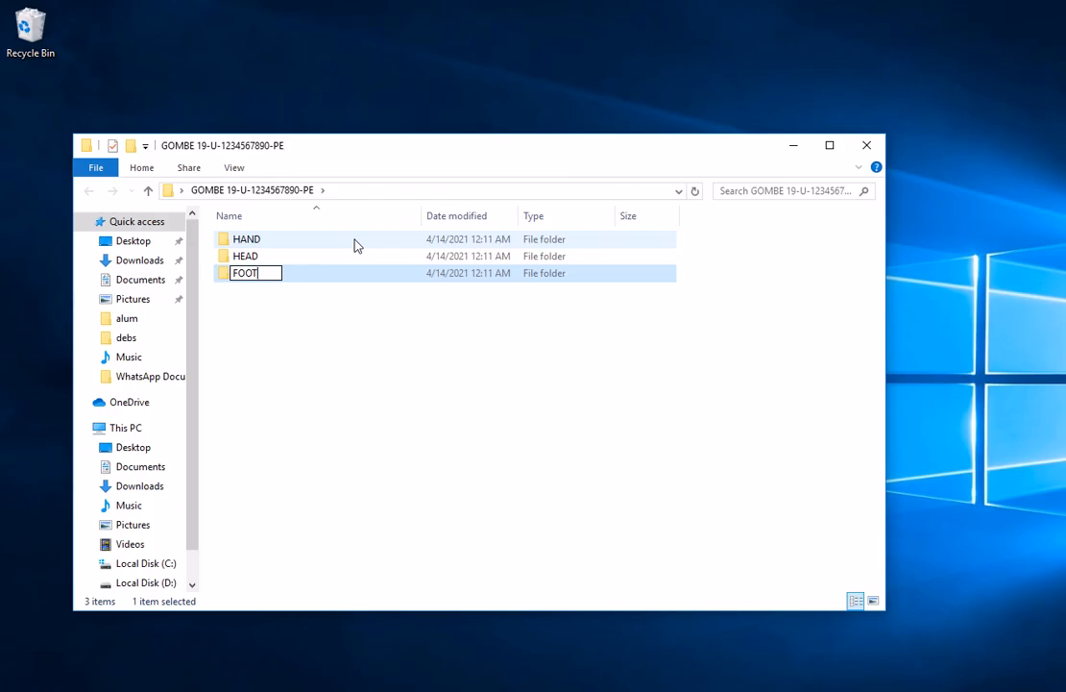
key(Return)
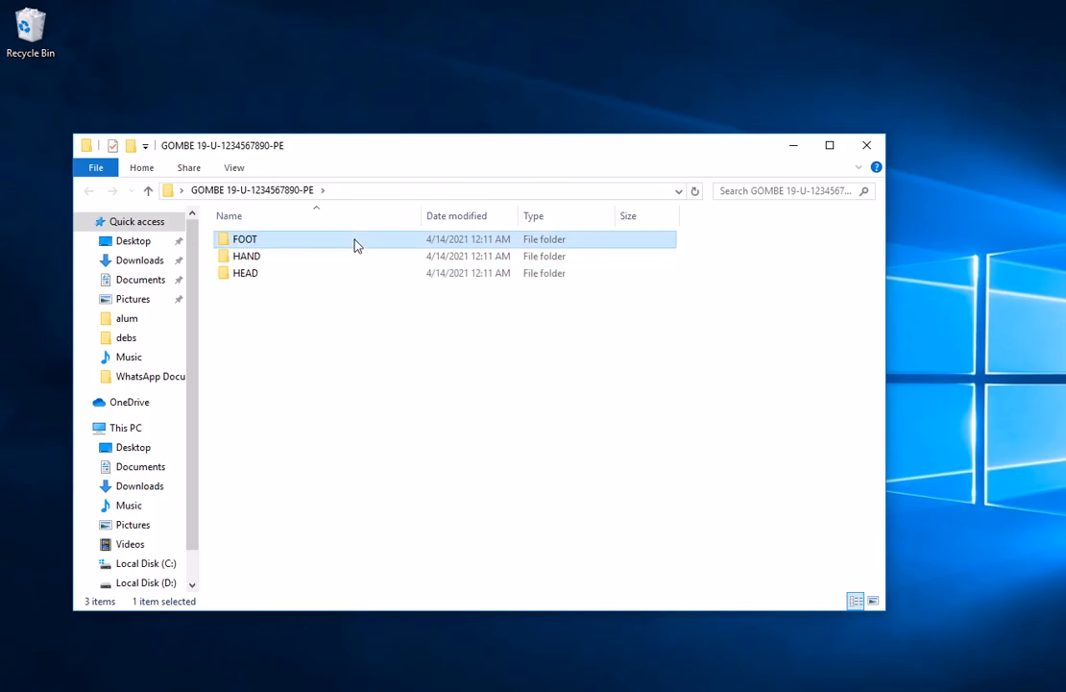
Create a fourth subfolder named EYE in the same folder
right_click(267, 342)
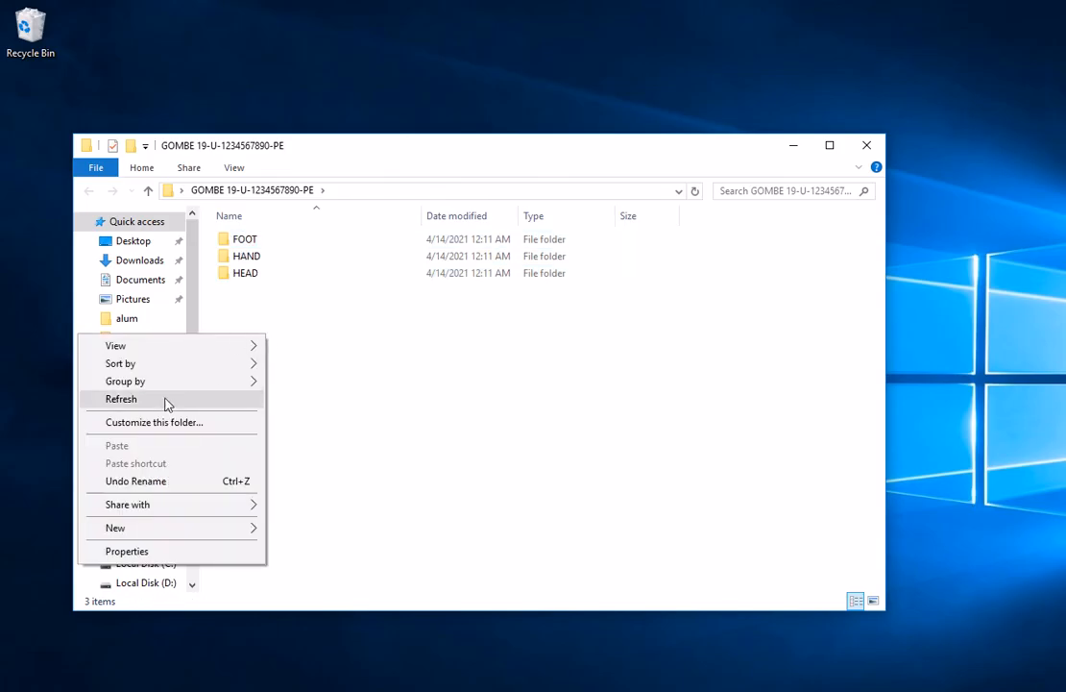
mouse_move(131, 531)
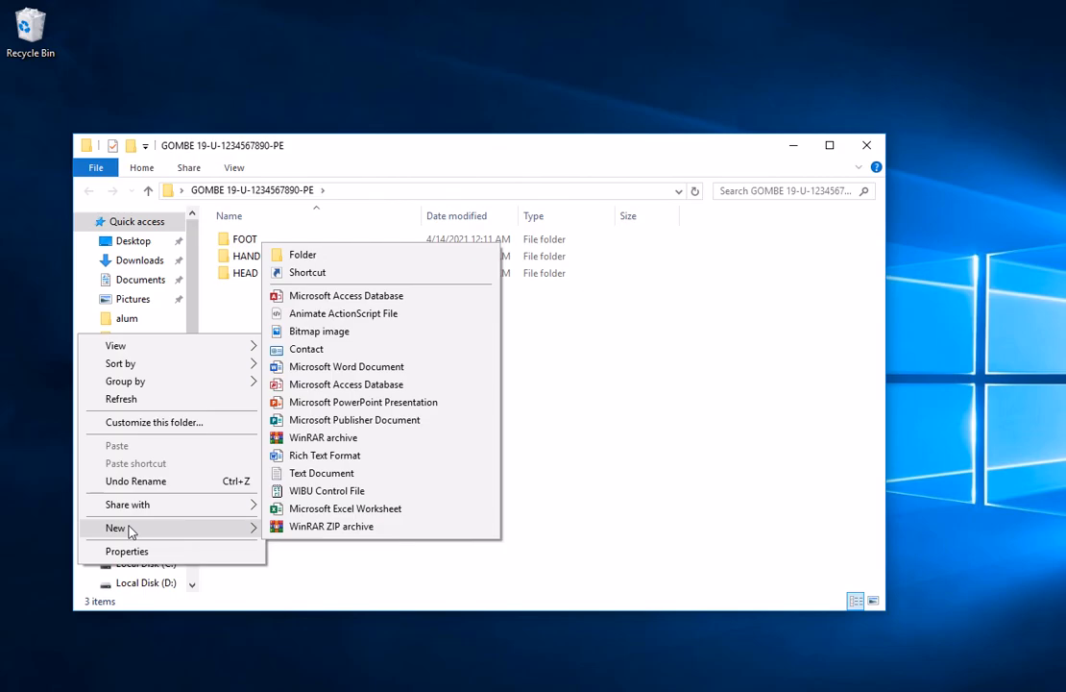
click(305, 255)
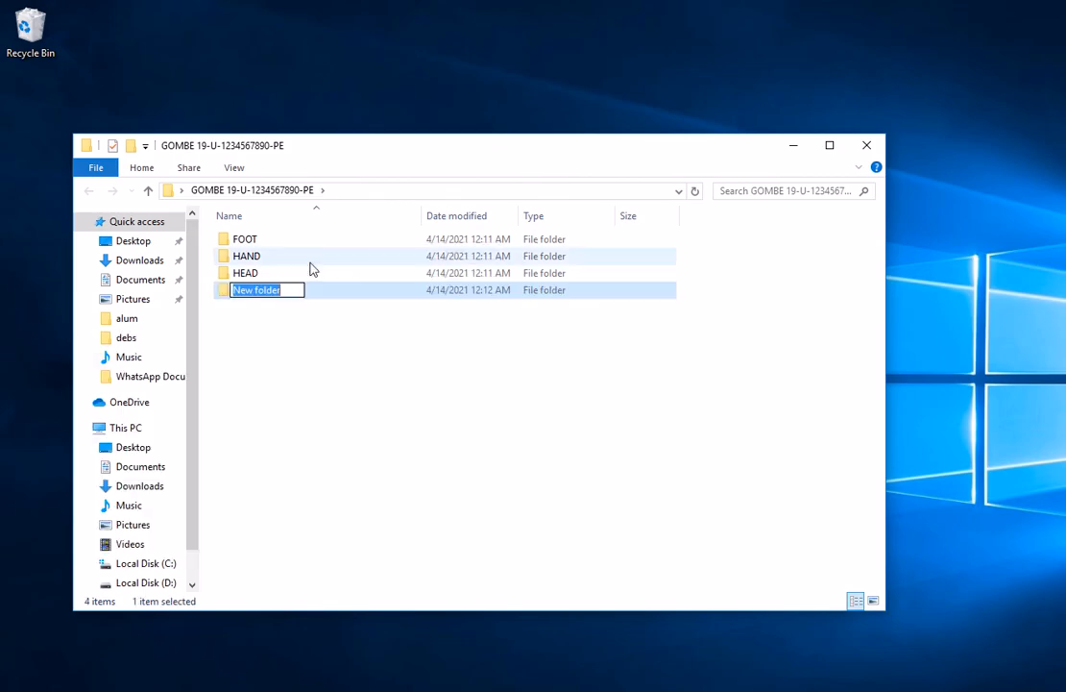
text(EYE)
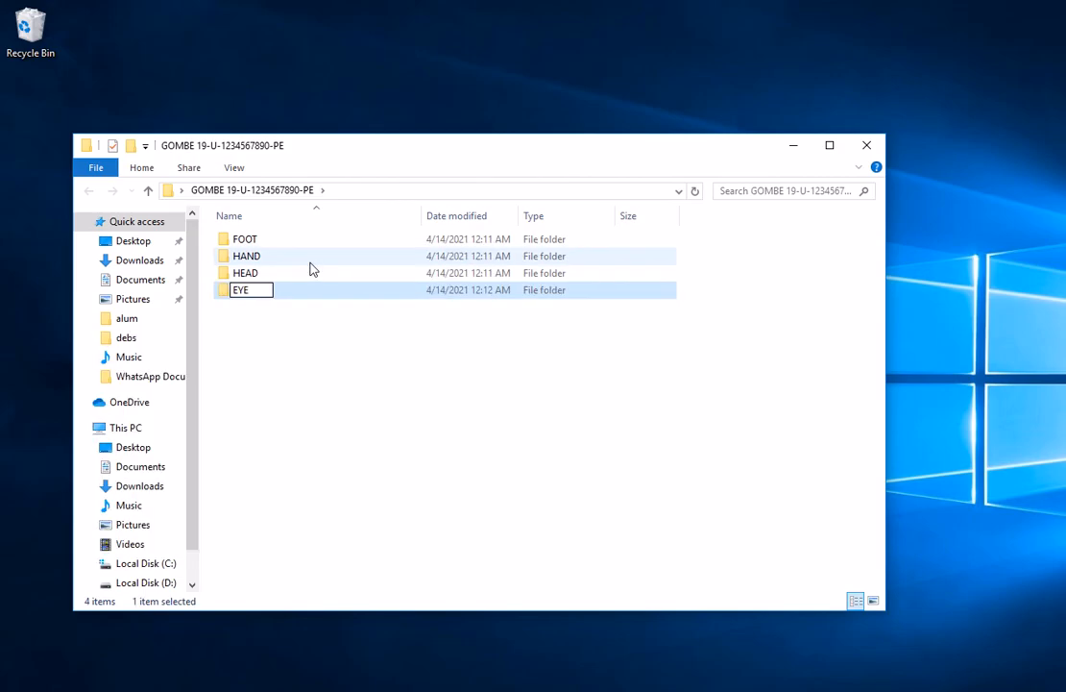
key(Return)
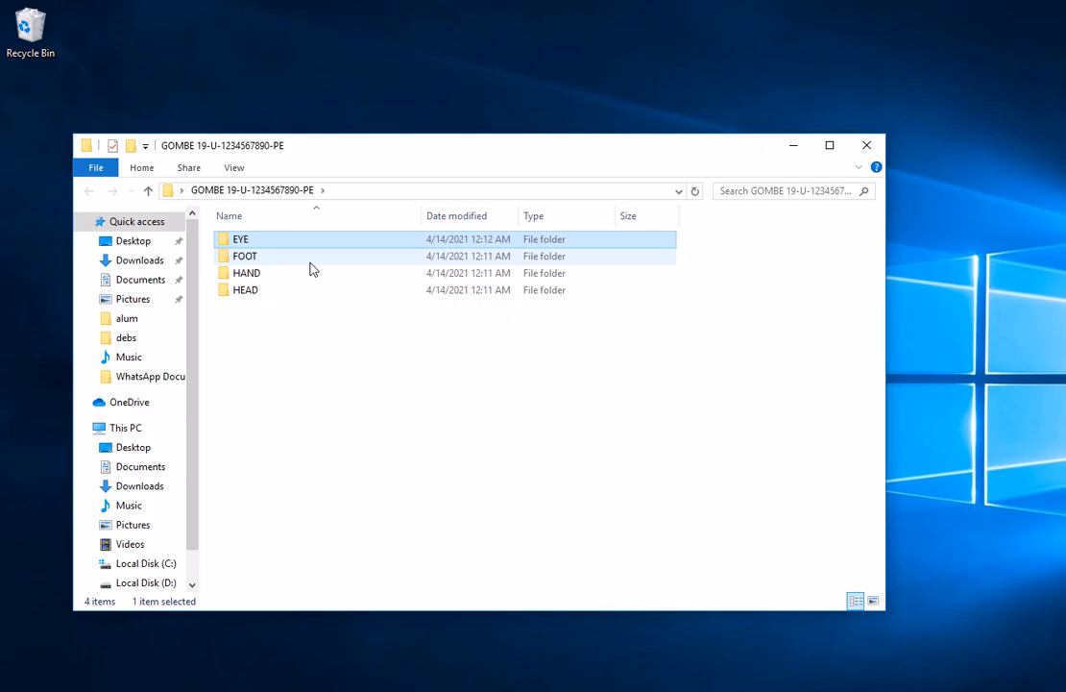
right_click(255, 247)
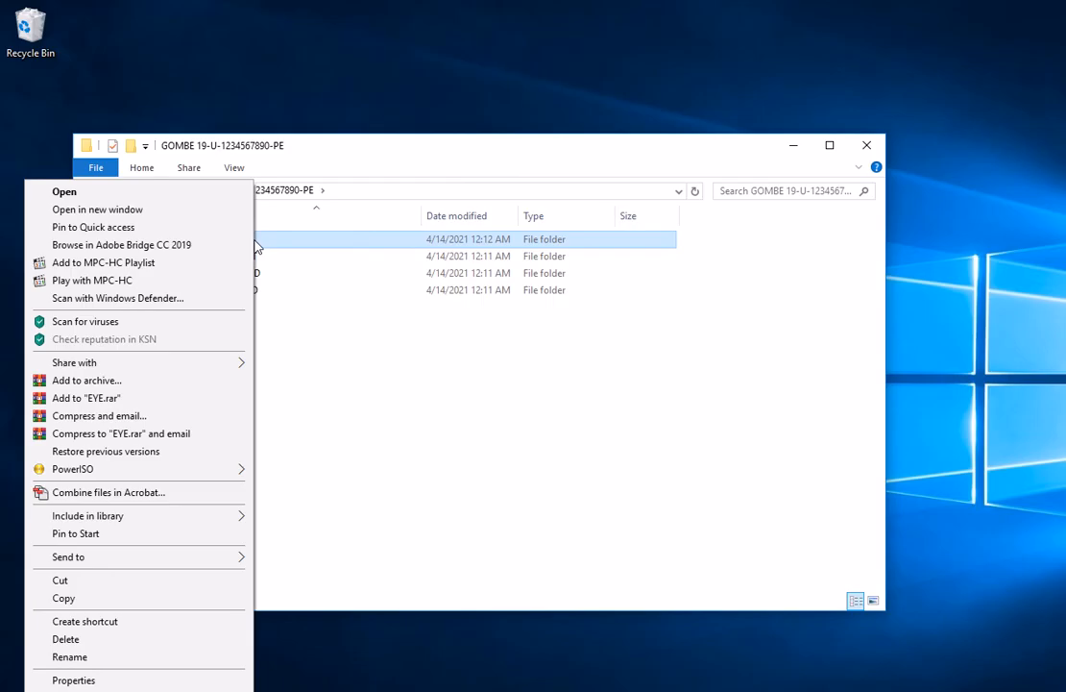
click(351, 355)
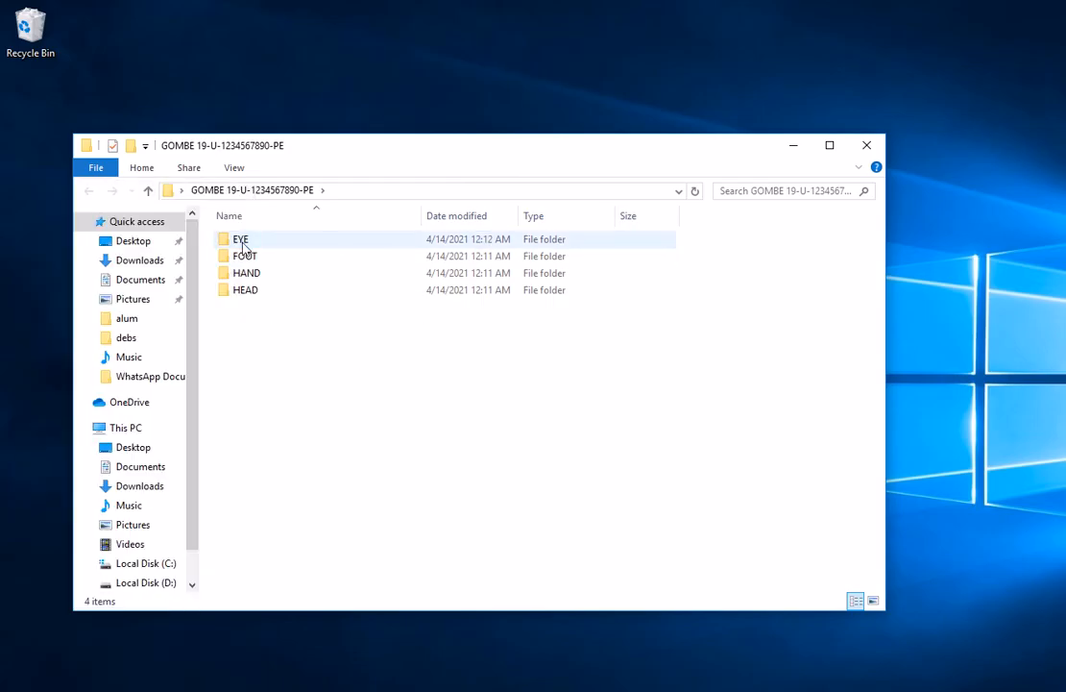
Copy the EYE folder and paste the copy inside the HEAD folder
mouse_move(240, 246)
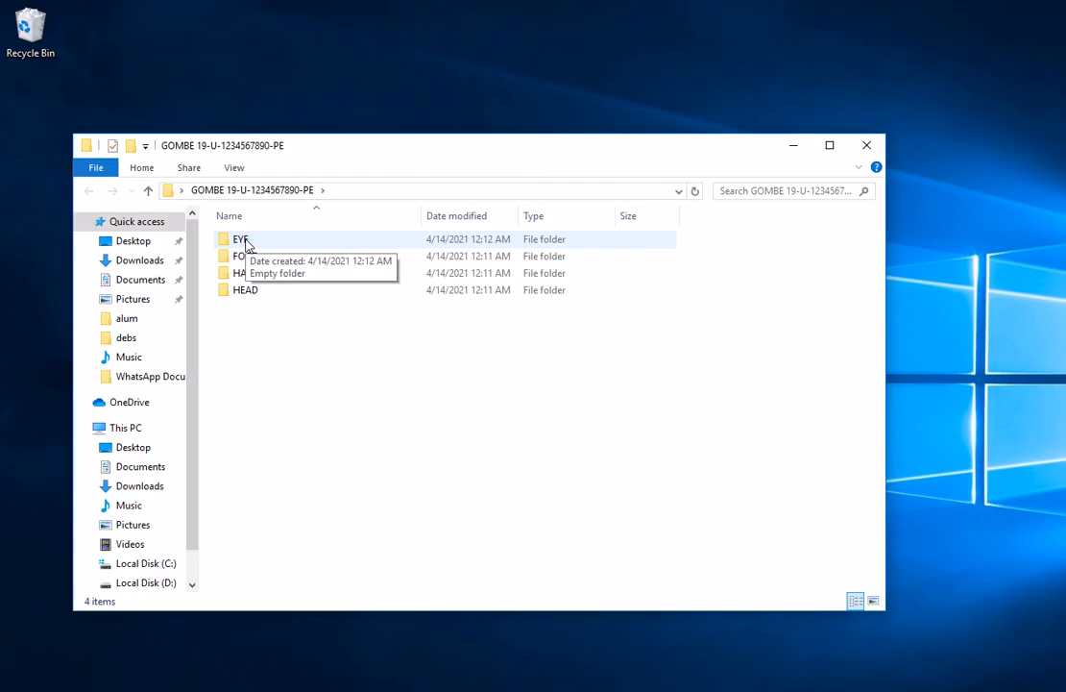
right_click(246, 245)
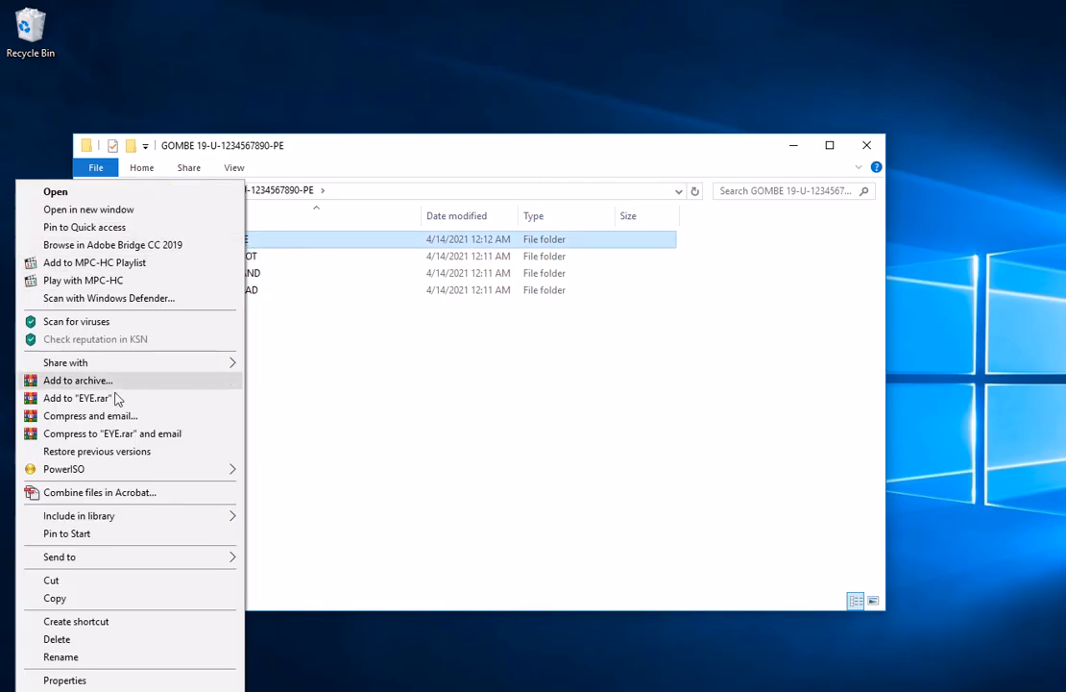
click(77, 603)
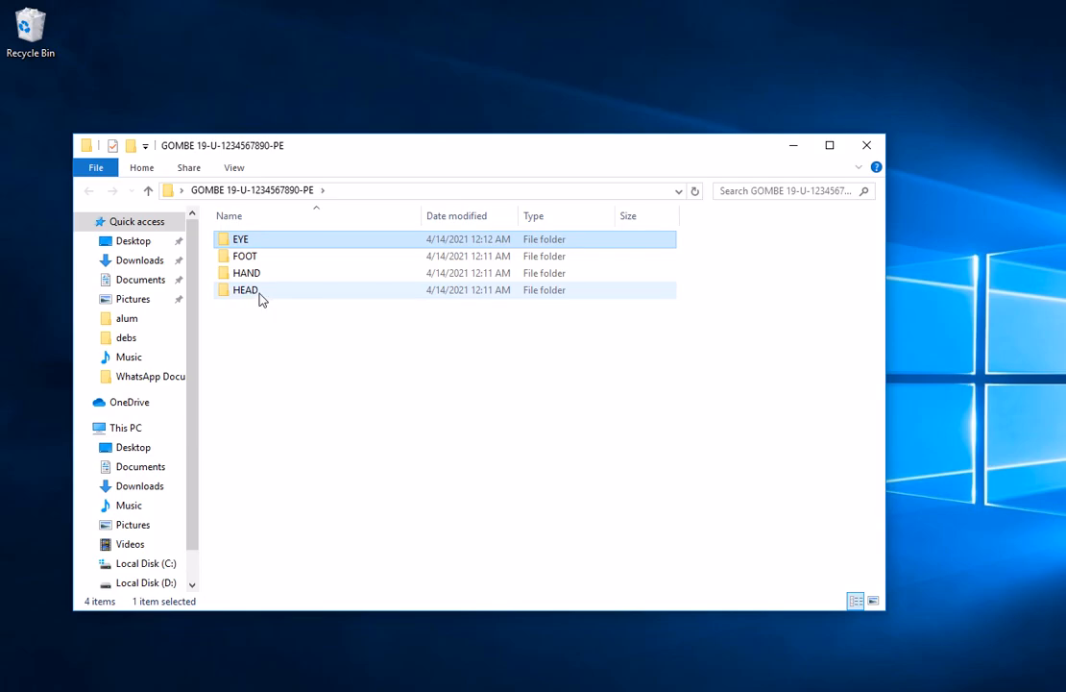
click(258, 298)
double_click(257, 299)
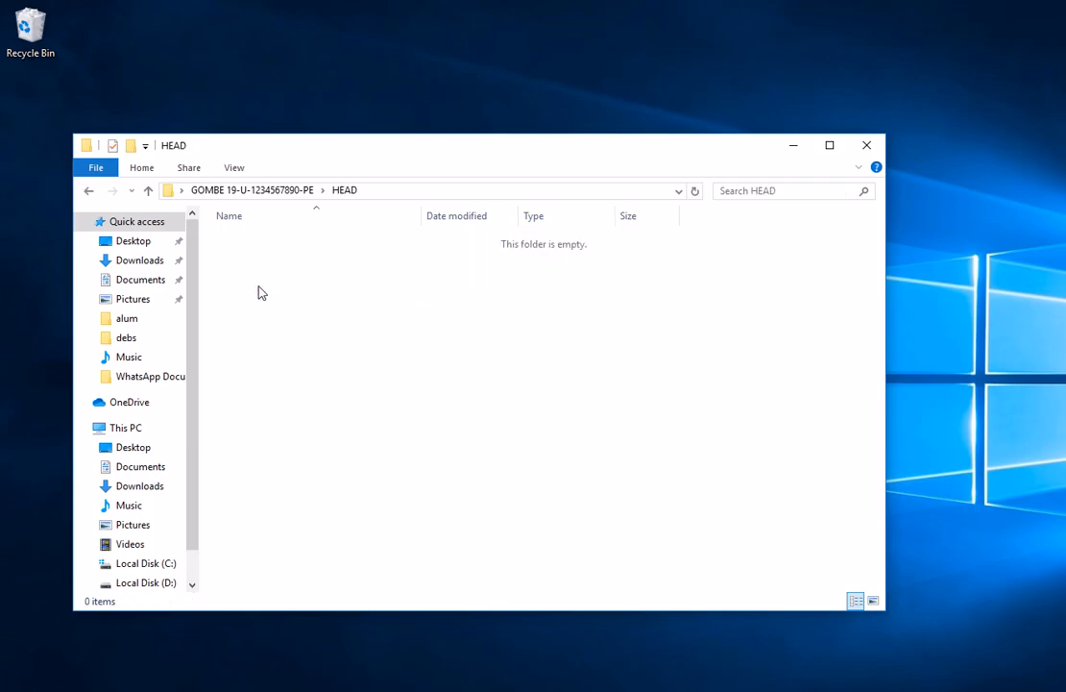
right_click(267, 270)
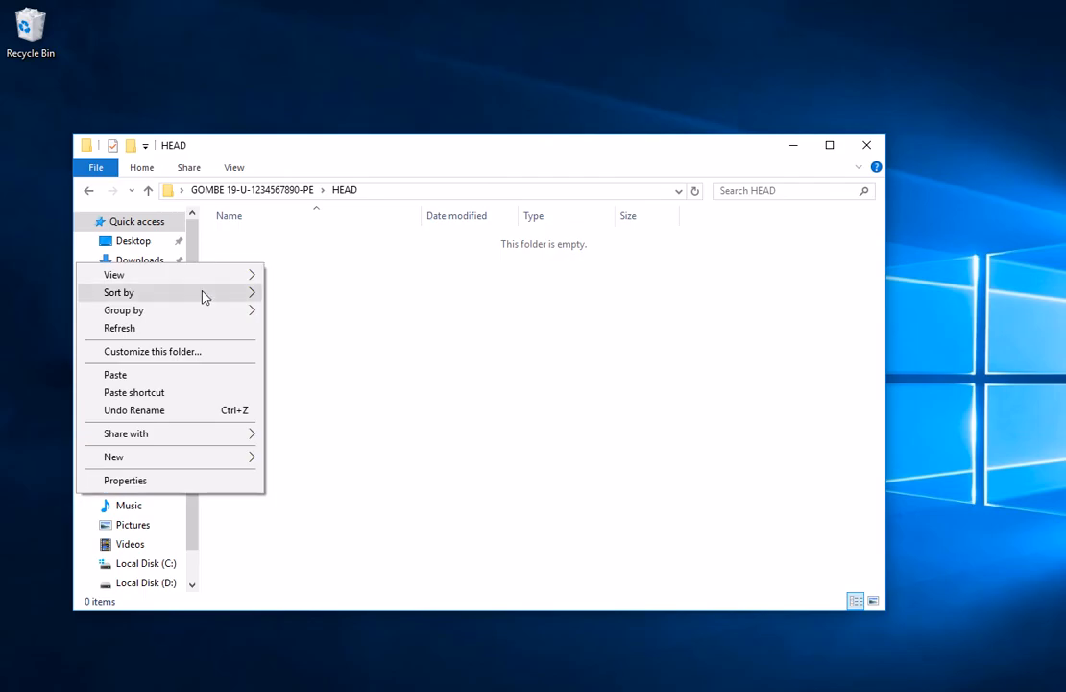
click(158, 377)
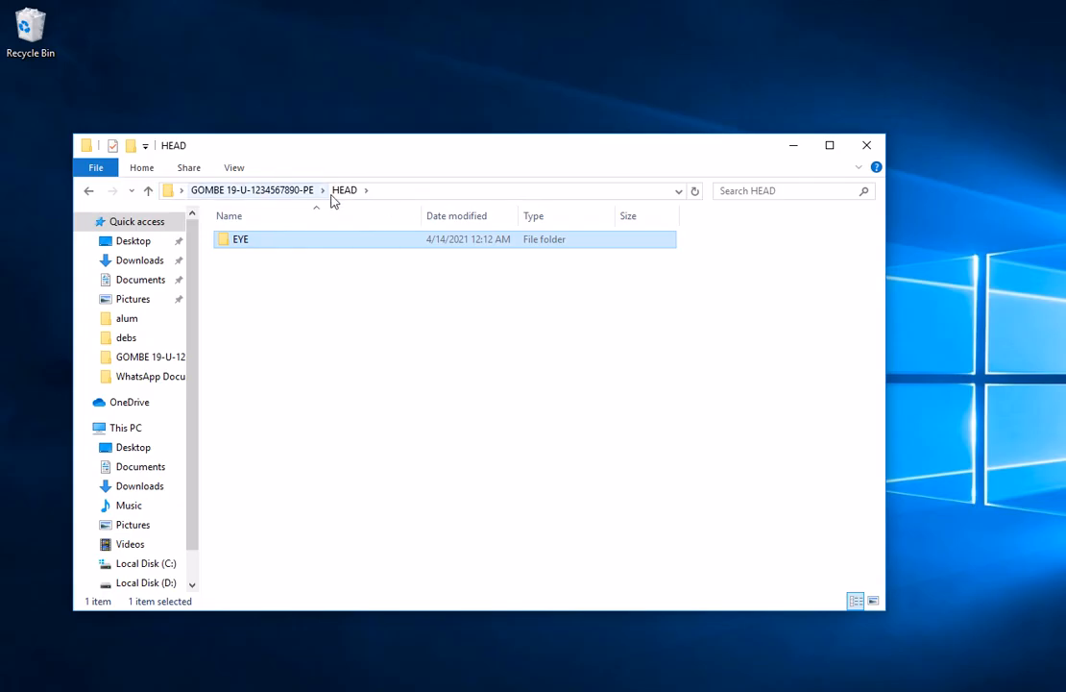
Return to the main folder and create a new Microsoft Word document there named MYSELF
click(245, 192)
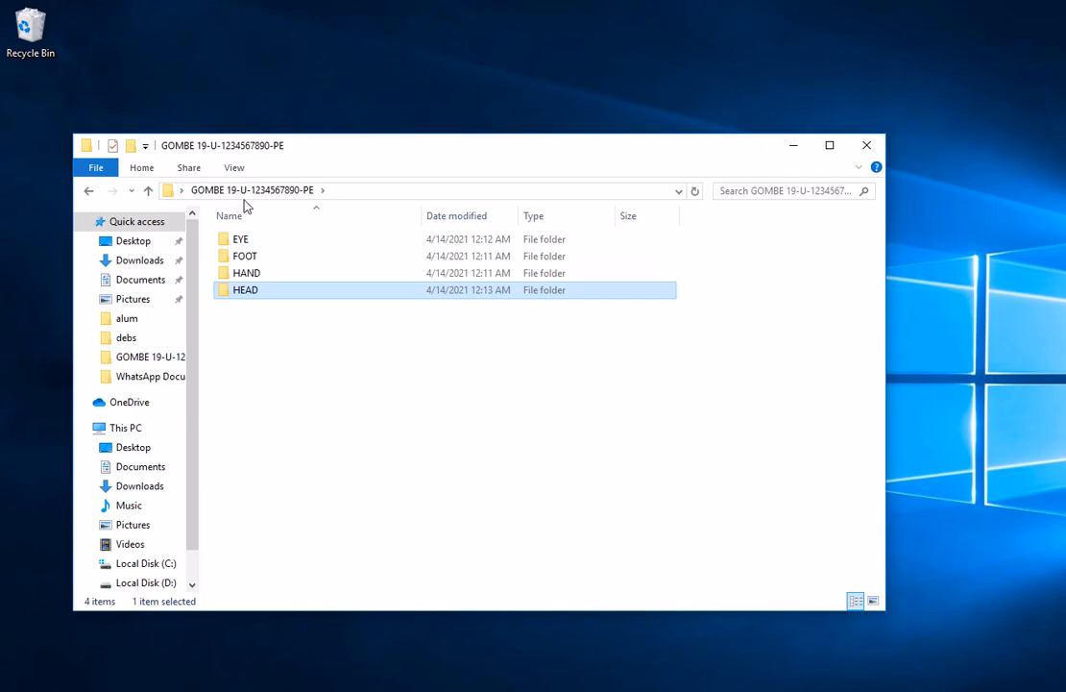
right_click(276, 365)
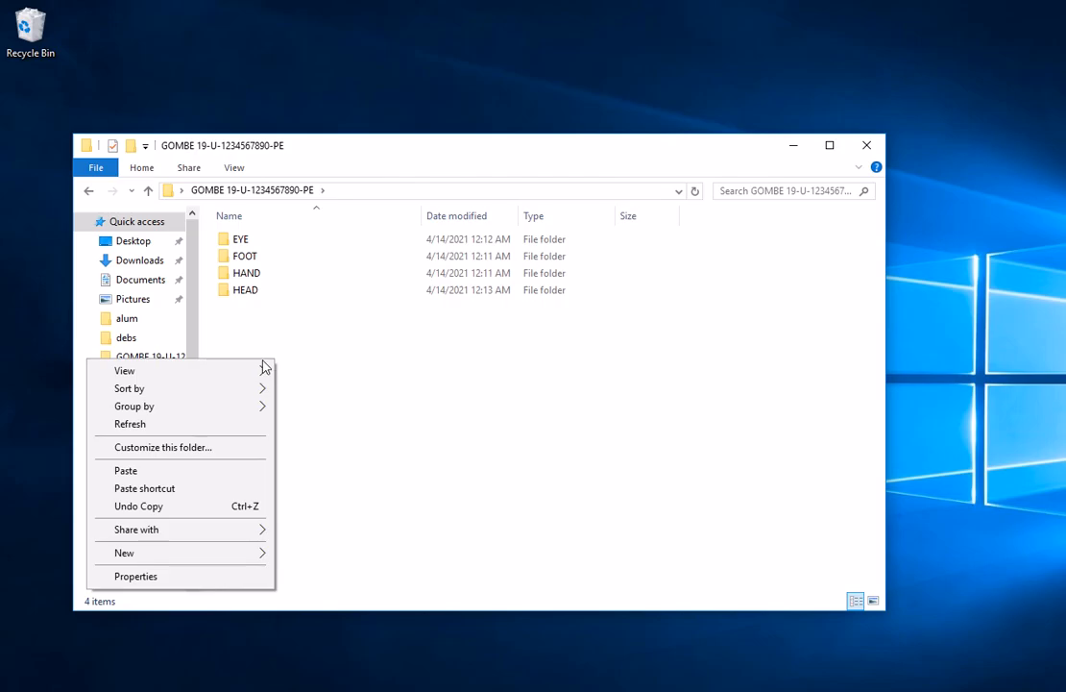
mouse_move(197, 556)
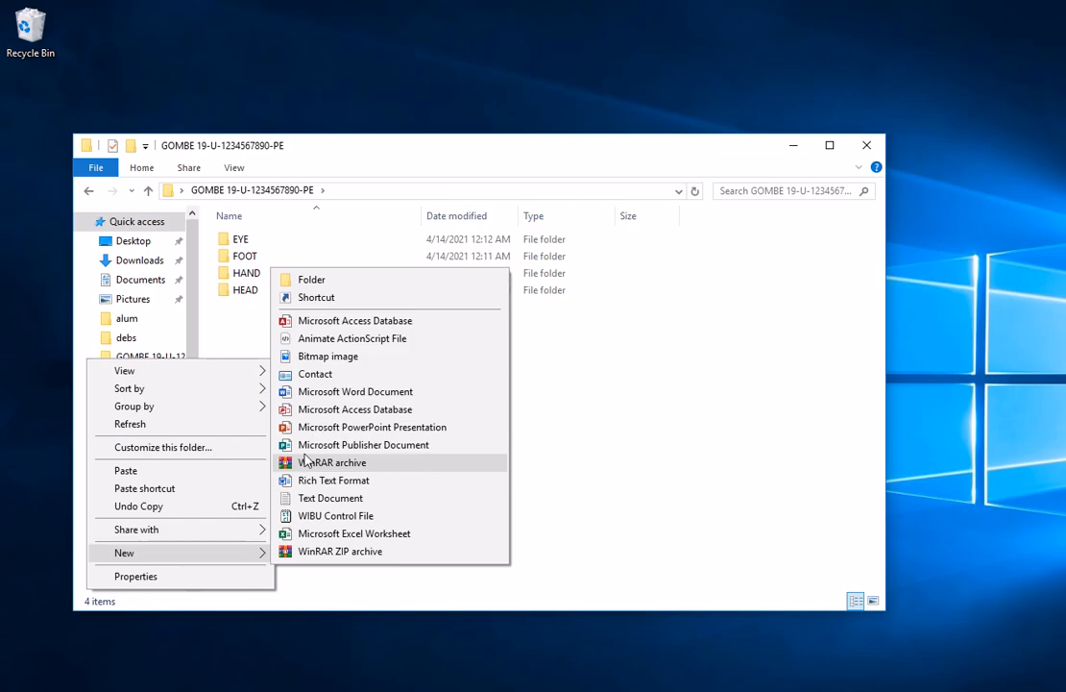
click(336, 392)
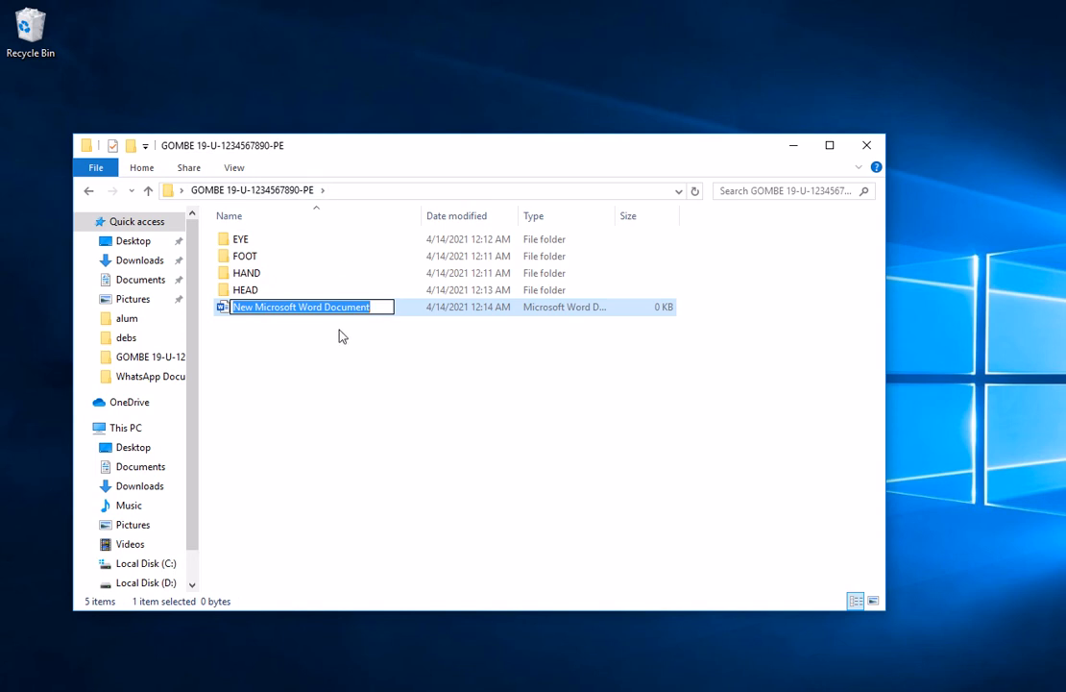
text(MY)
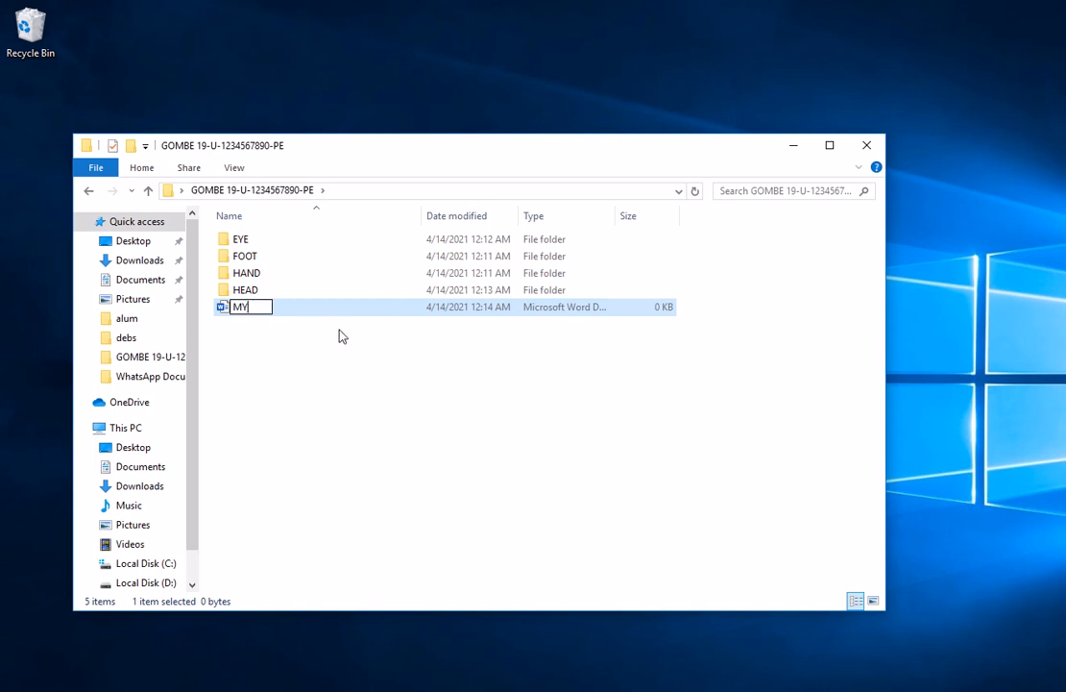
text(SELF)
key(Return)
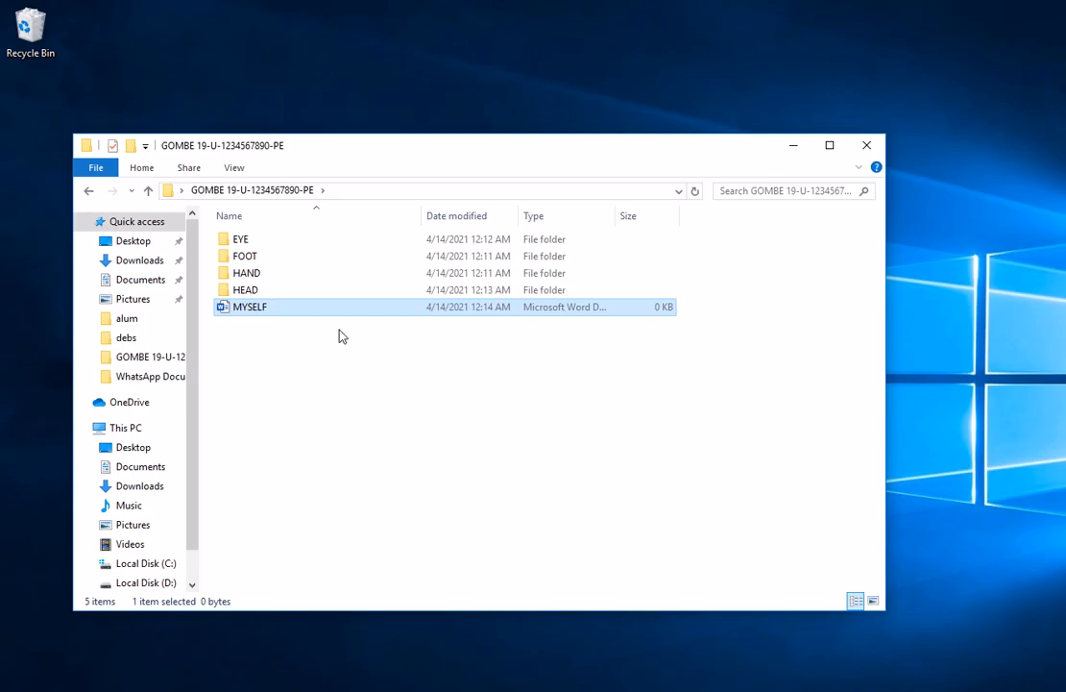
Create a new Microsoft Word document named FINGERS inside the HAND folder
double_click(270, 281)
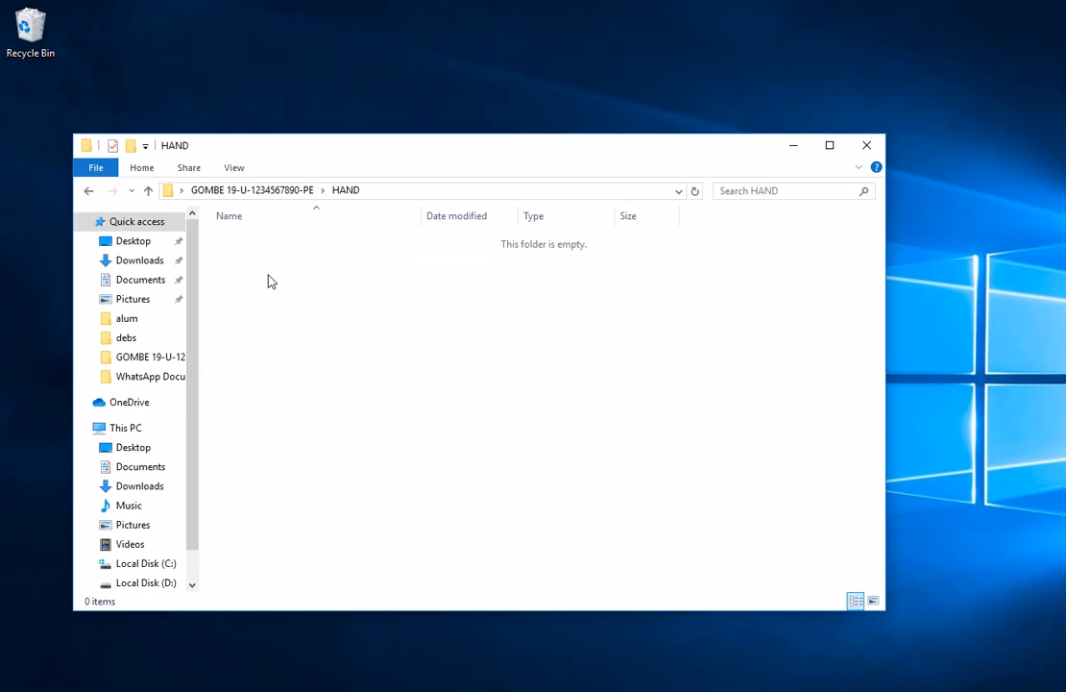
right_click(329, 299)
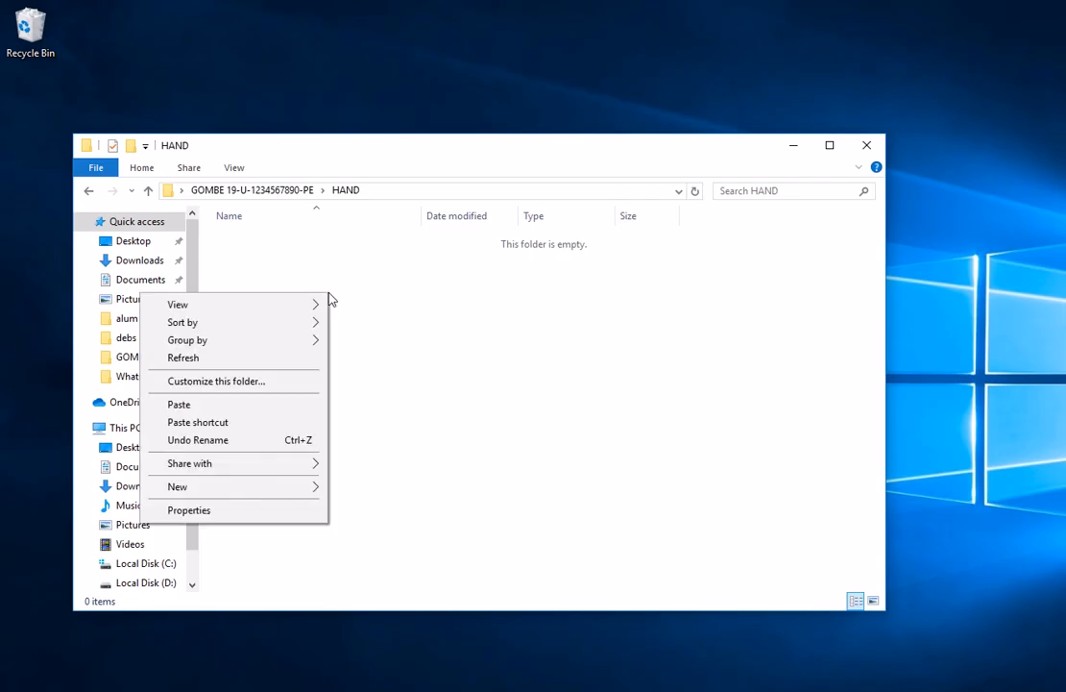
mouse_move(239, 489)
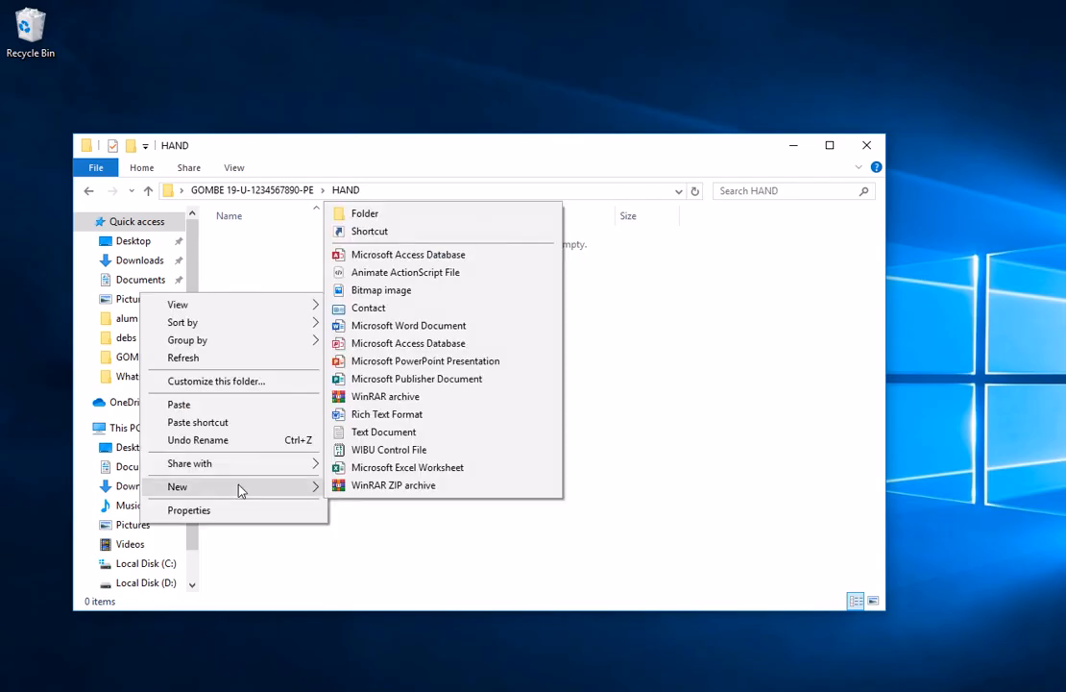
click(394, 331)
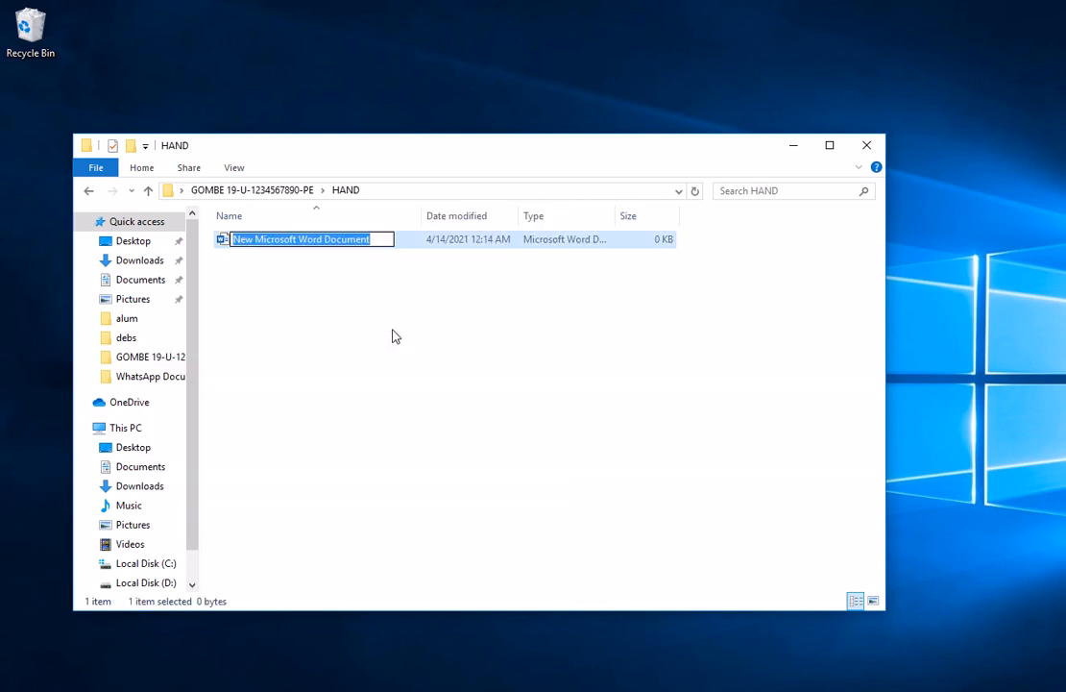
text(F)
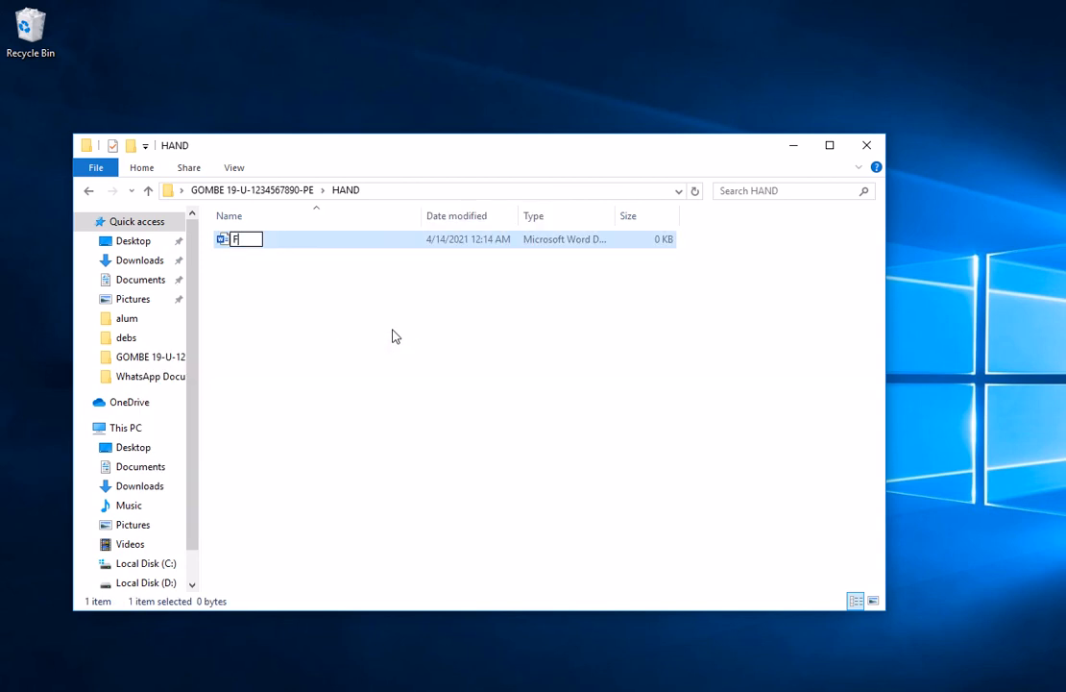
text(INGERS)
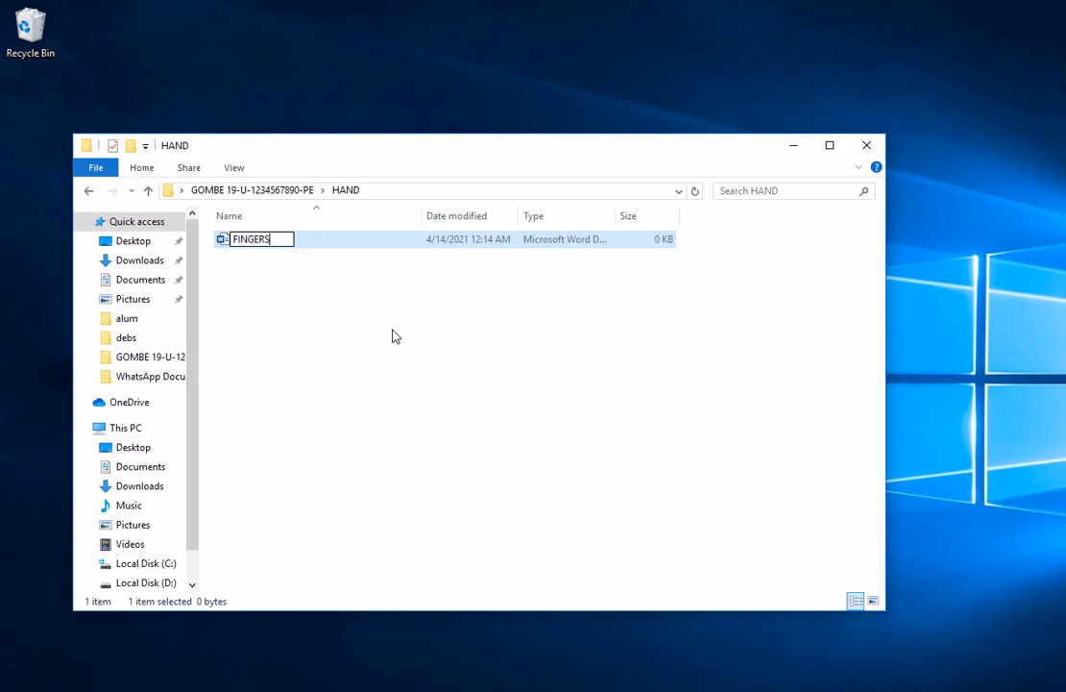
key(Return)
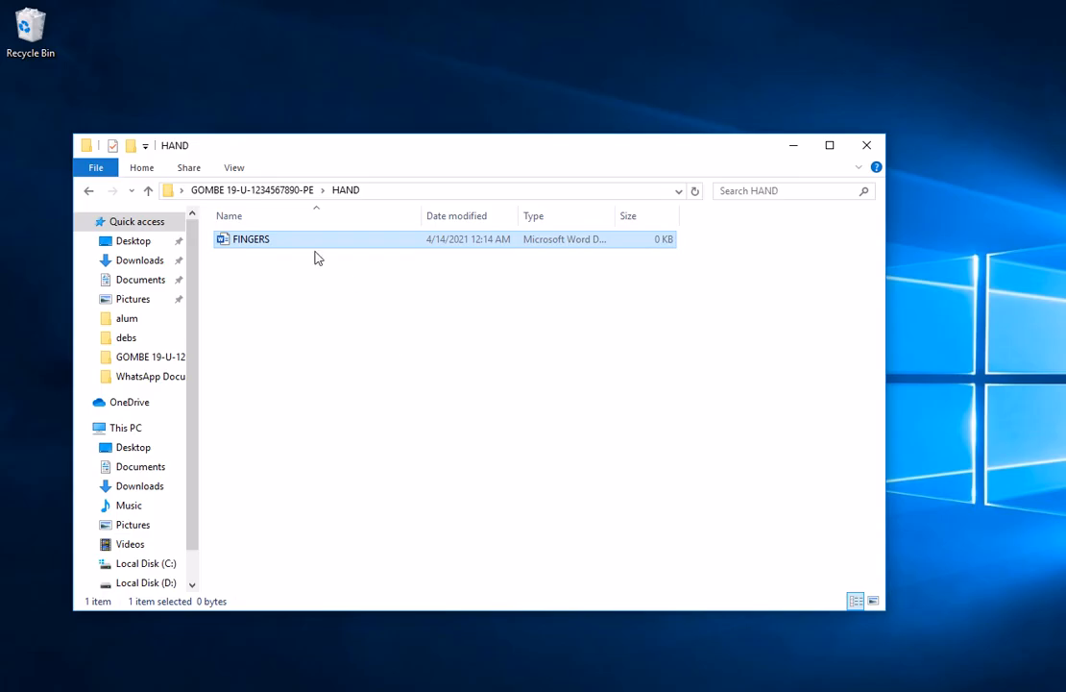
Look inside the FOOT folder and go back up to the main folder
click(283, 192)
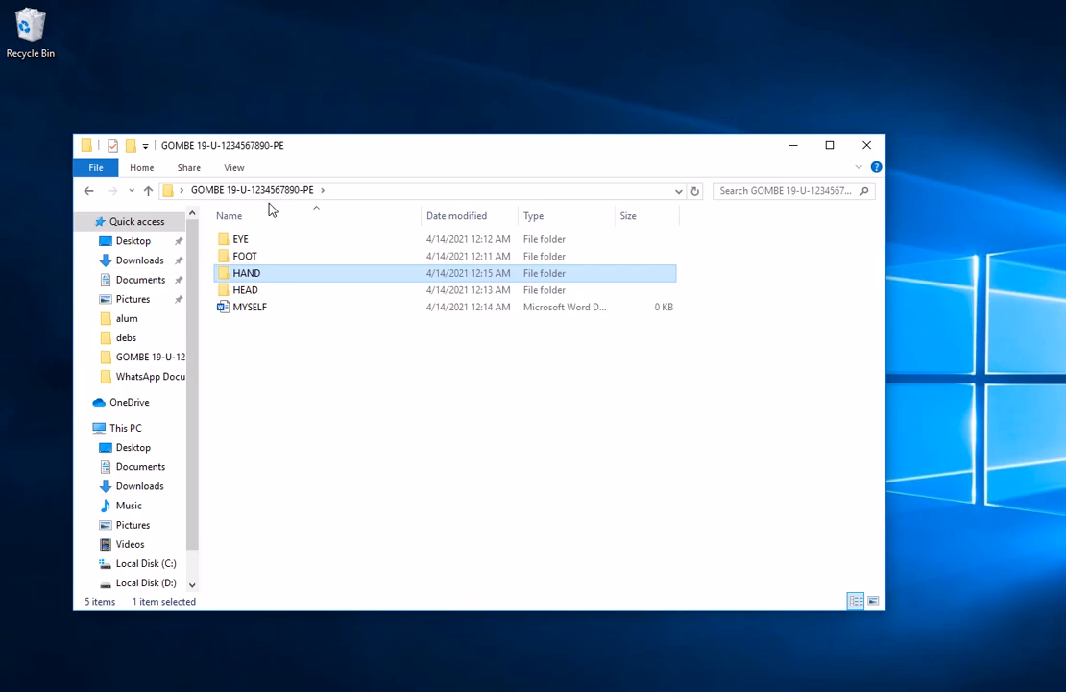
double_click(243, 256)
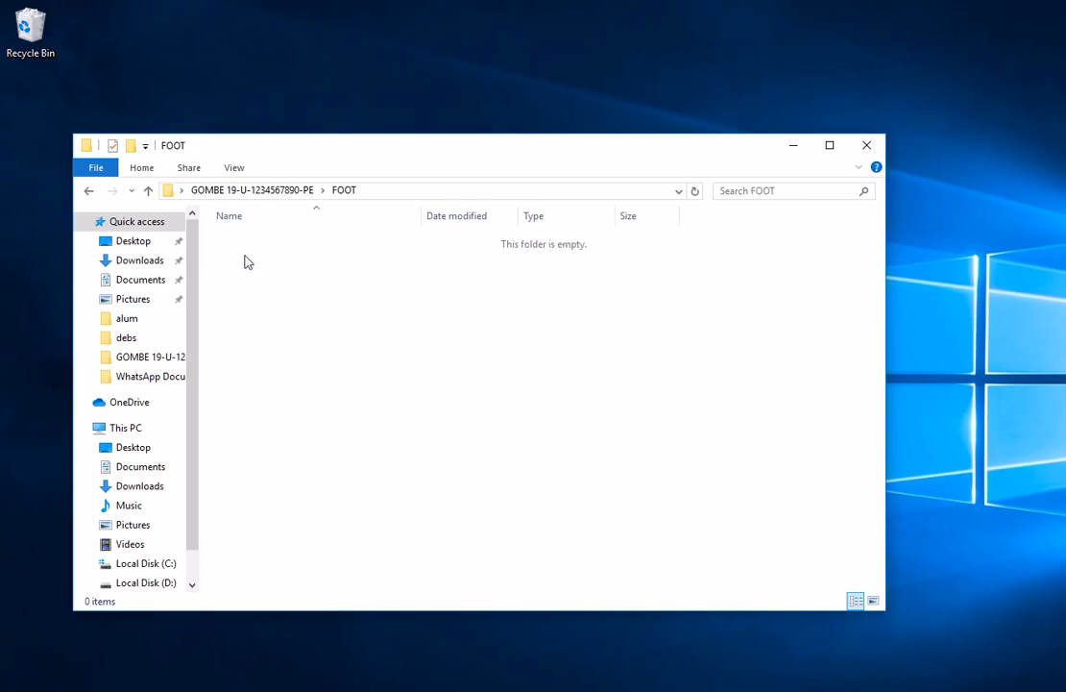
click(150, 192)
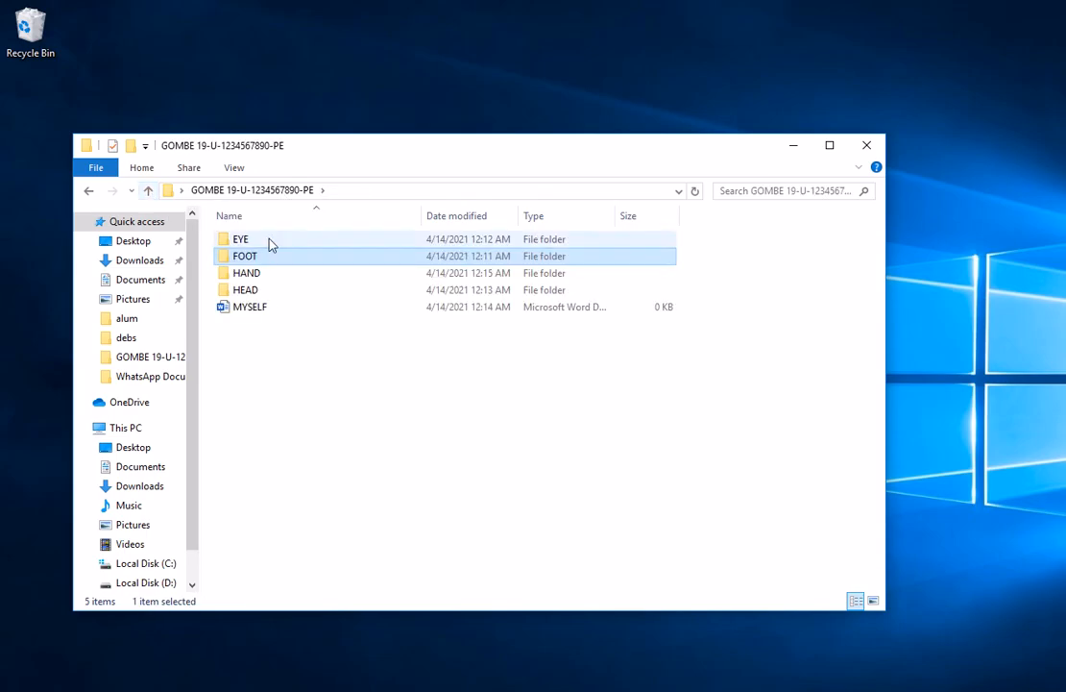